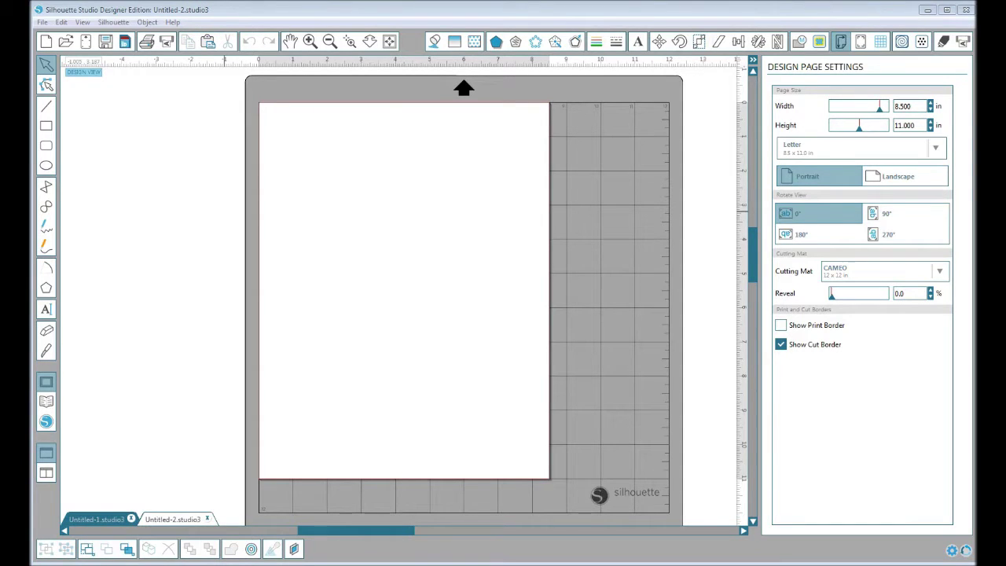
Step: Switch to the Explorer window showing the Pinecone Elves folder and elf pinecone template.pdf
{"action": "key", "text": "alt+Tab"}
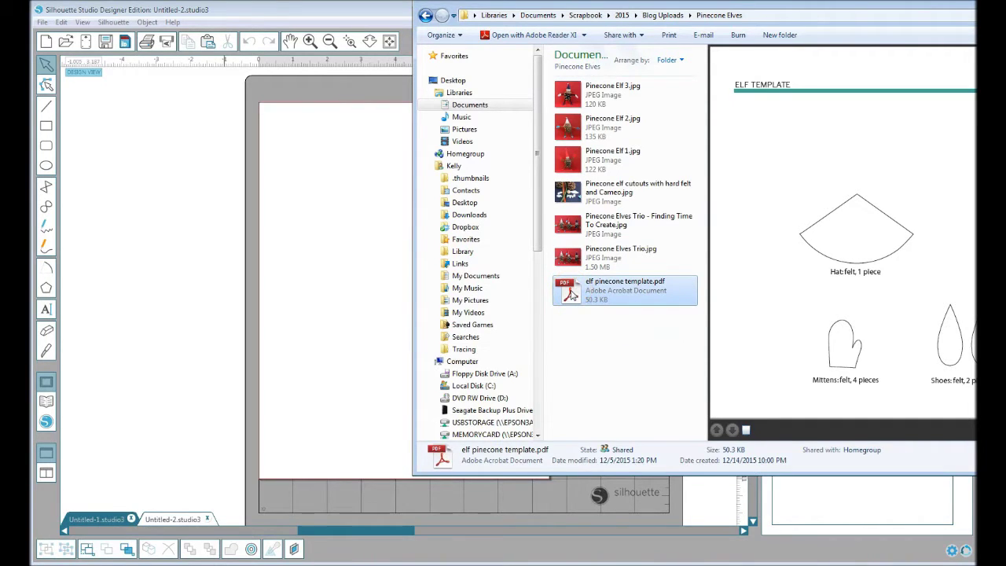
Step: Drag elf pinecone template.pdf onto the Silhouette design page to start the PDF import
{"action": "left_click_drag", "start_coordinate": [572, 295], "coordinate": [341, 300]}
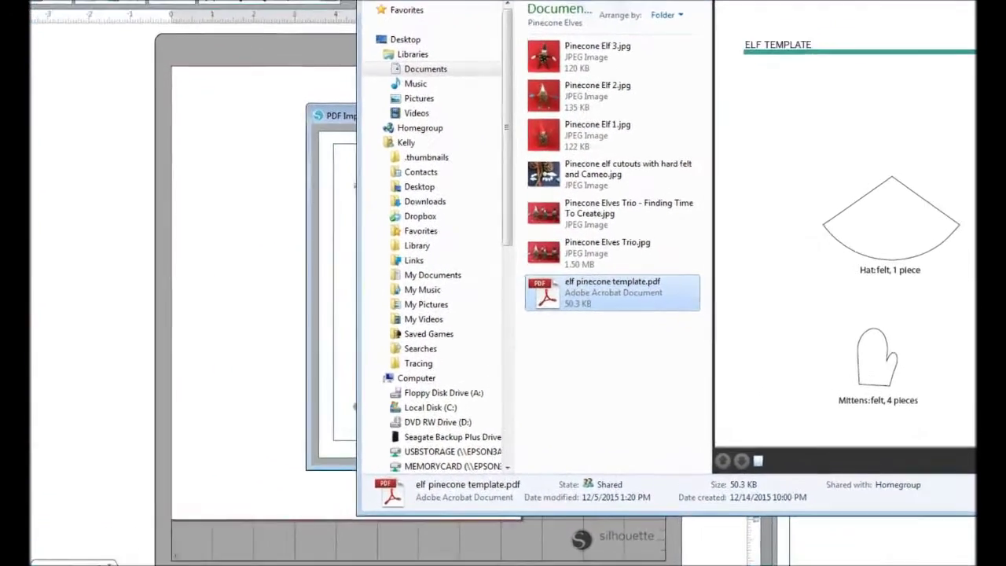
Step: Import the elf pinecone template PDF as grouped vector shapes at 72dpi
{"action": "left_click", "coordinate": [351, 117]}
{"action": "left_click", "coordinate": [403, 151]}
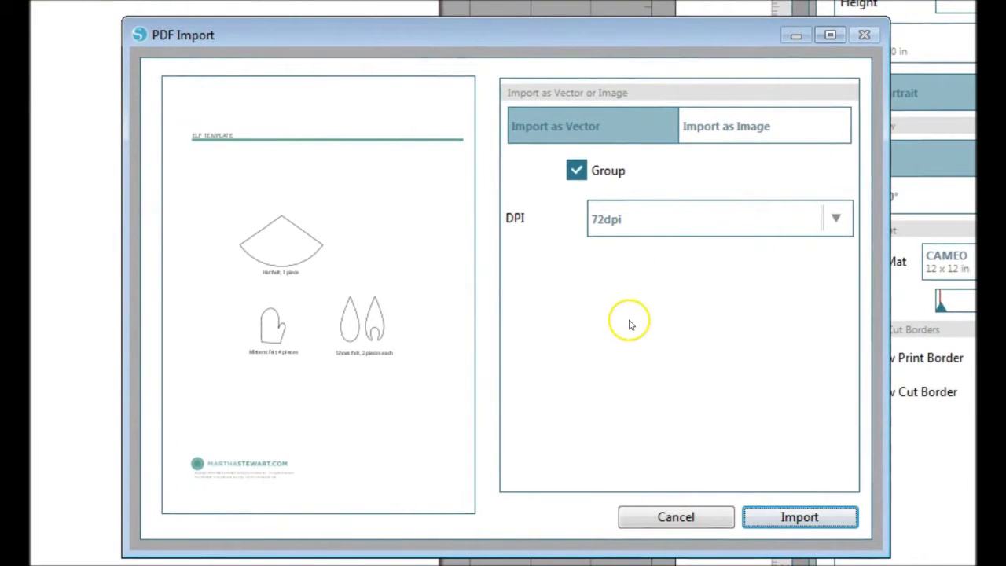
{"action": "left_click", "coordinate": [562, 197]}
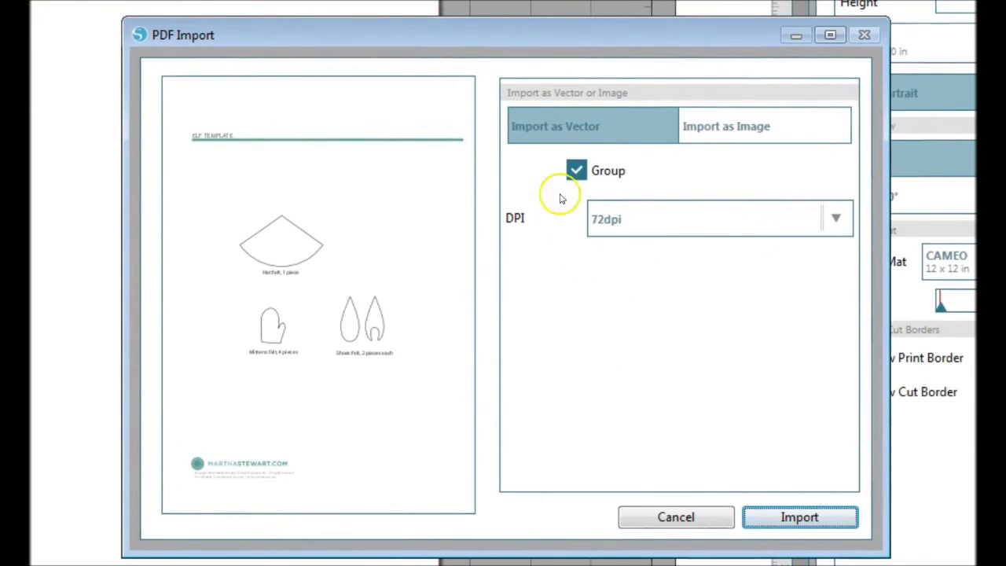
{"action": "left_click", "coordinate": [509, 139]}
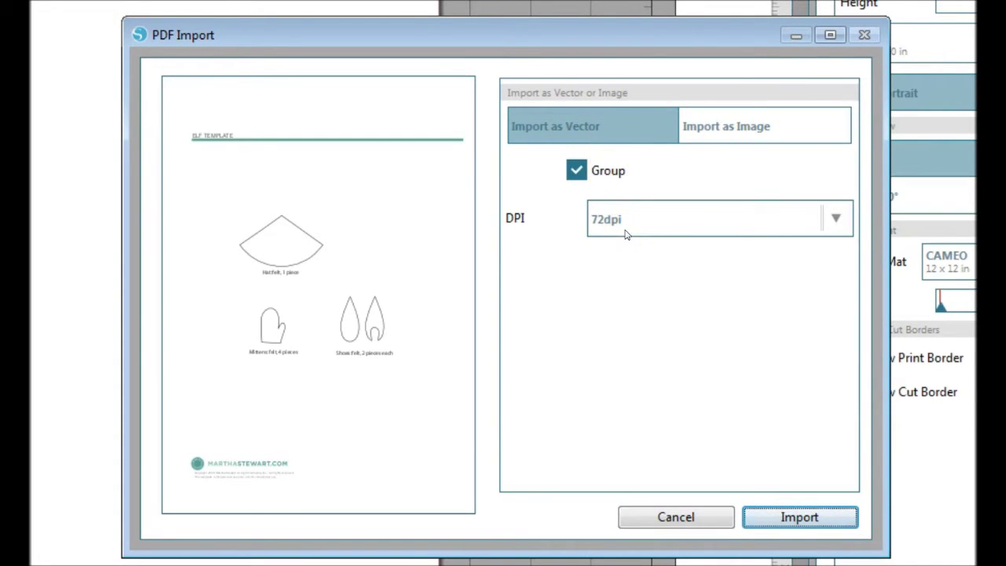
{"action": "left_click", "coordinate": [793, 522]}
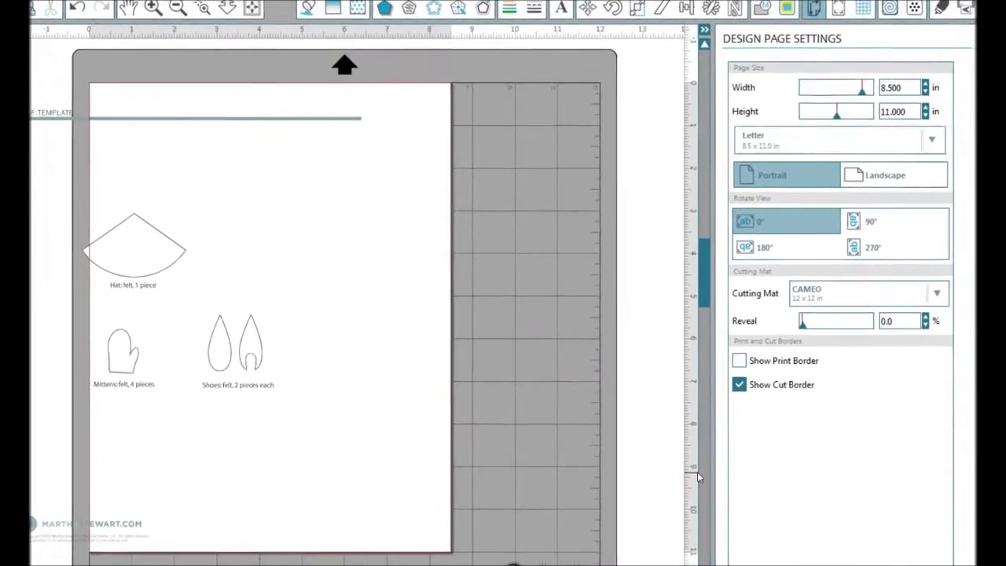
Step: Move the imported elf template with its hat, mittens and shoes onto the letter-size page
{"action": "left_click_drag", "start_coordinate": [146, 277], "coordinate": [230, 264]}
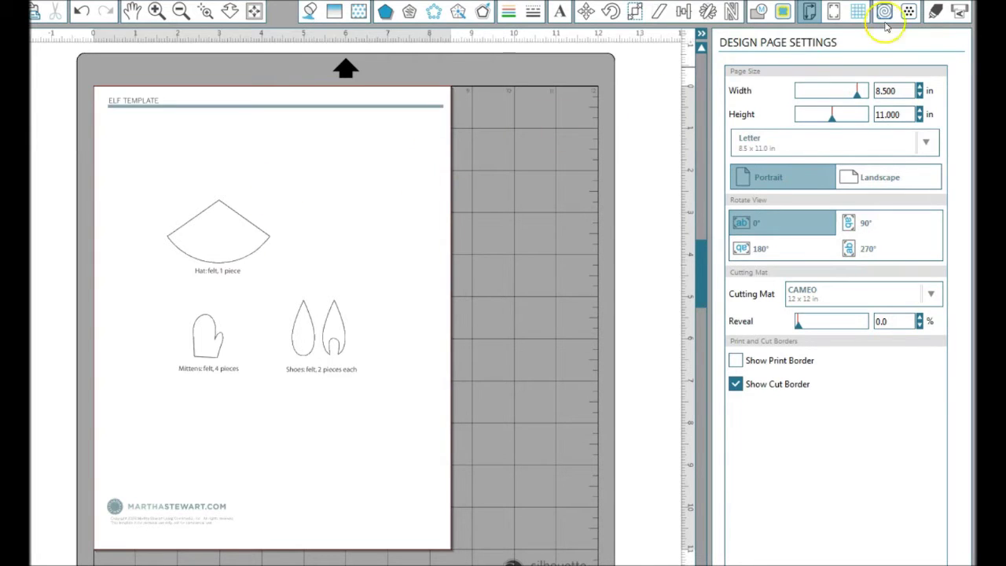
Step: Ungroup the imported elf template into separate pieces
{"action": "left_click", "coordinate": [934, 11]}
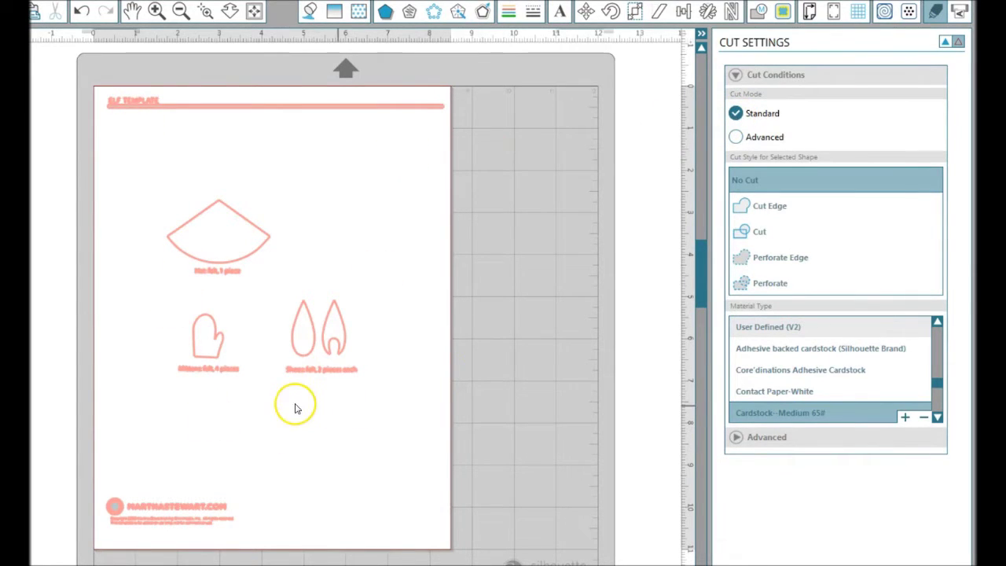
{"action": "left_click", "coordinate": [219, 115]}
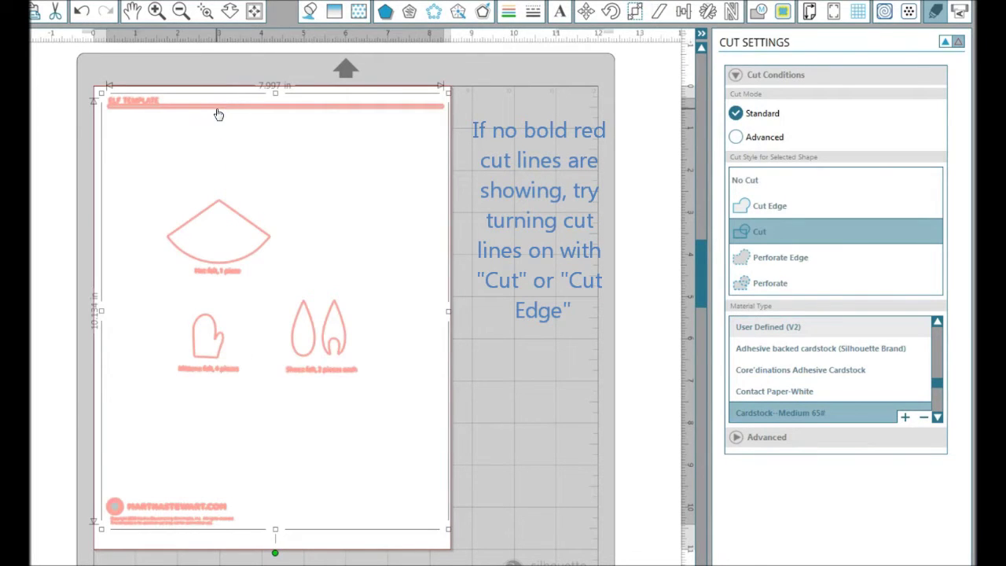
{"action": "right_click", "coordinate": [218, 115]}
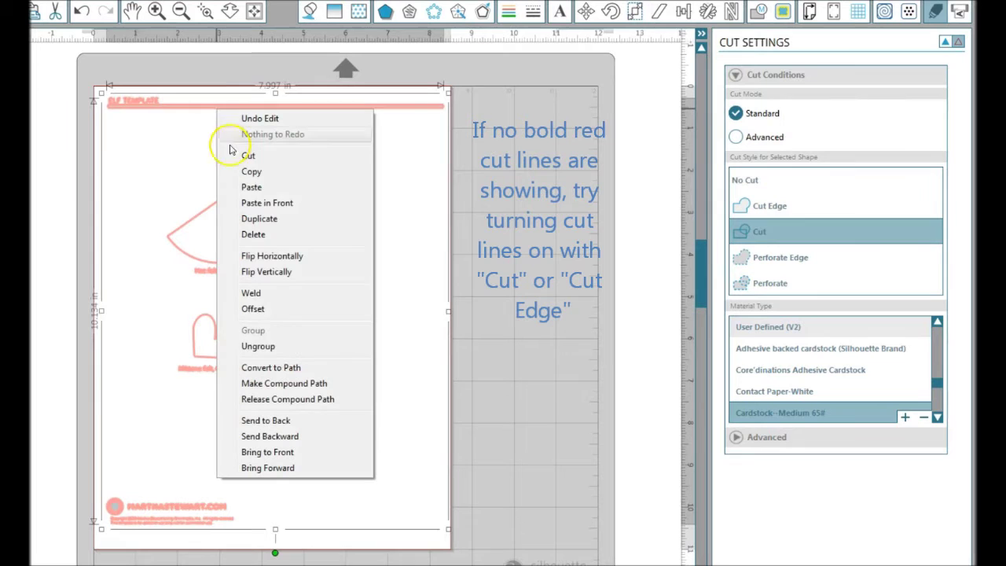
{"action": "left_click", "coordinate": [258, 347]}
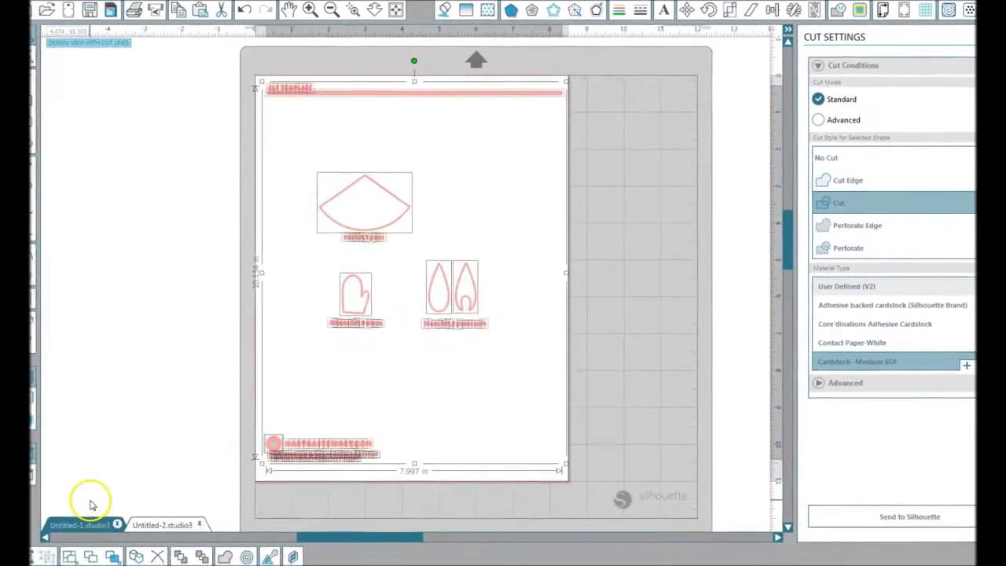
Step: Check that the Mittens, Shoes and Hat captions and the MARTHASTEWART.COM logo are separate pieces
{"action": "left_click", "coordinate": [131, 406]}
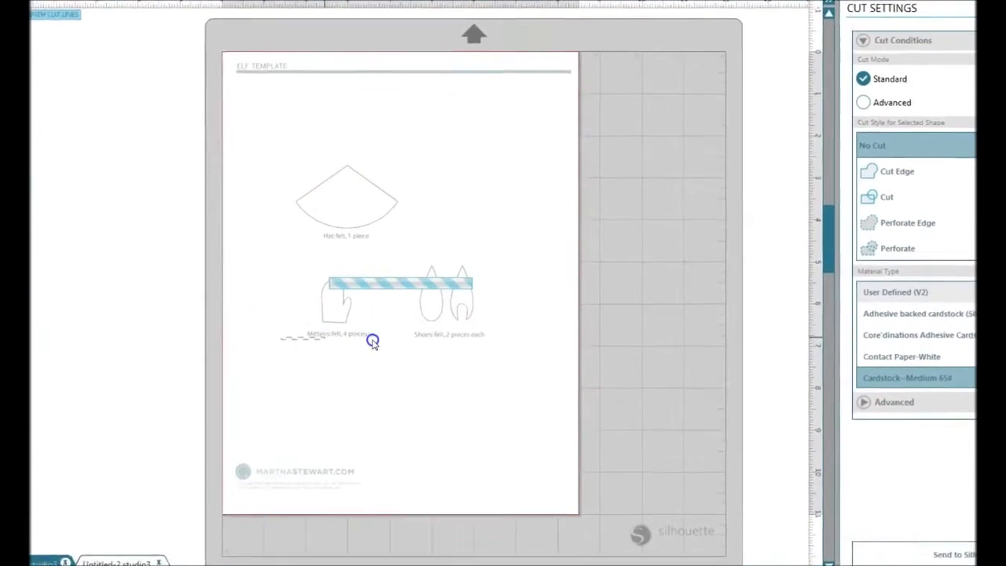
{"action": "left_click", "coordinate": [372, 342]}
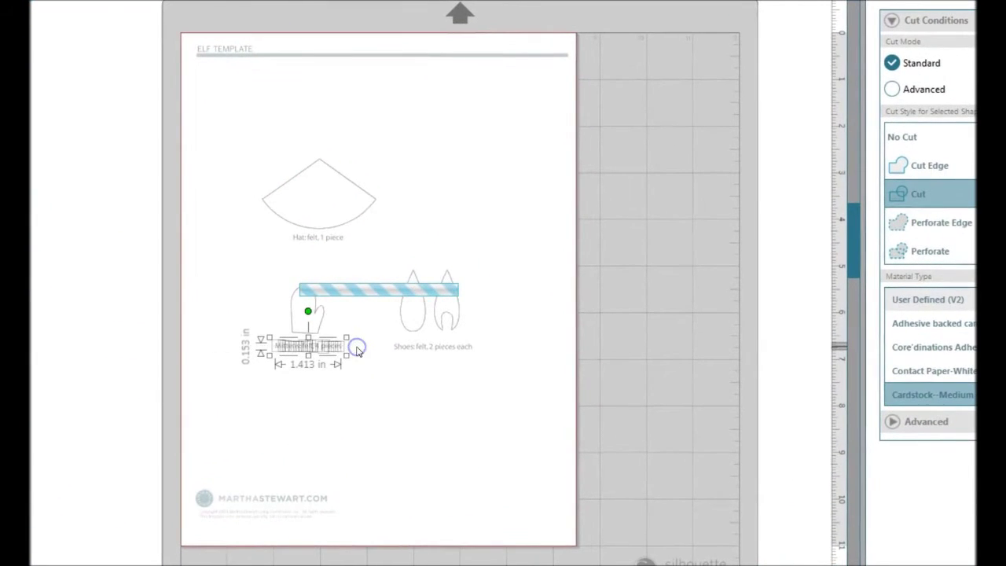
{"action": "left_click", "coordinate": [472, 344]}
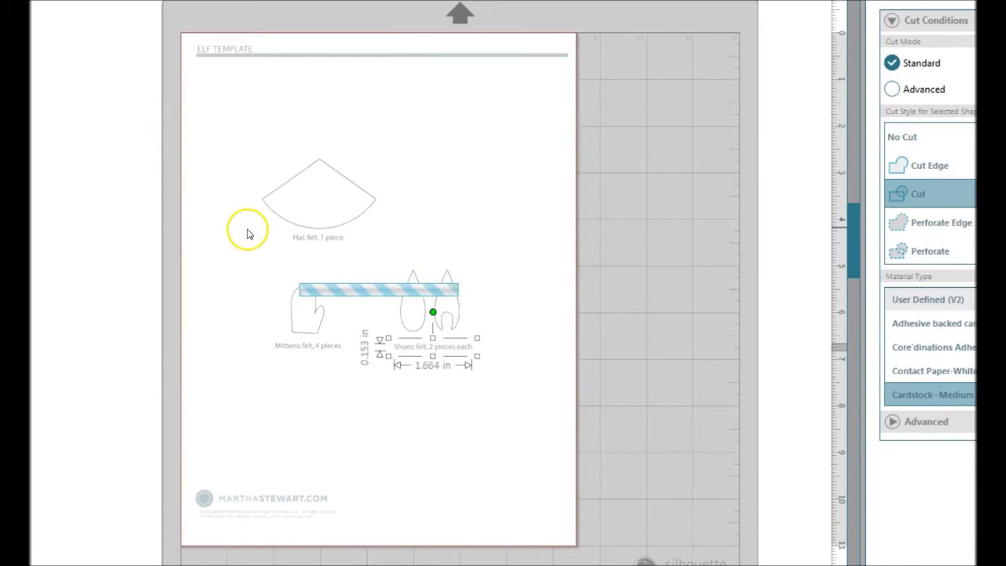
{"action": "left_click", "coordinate": [307, 237]}
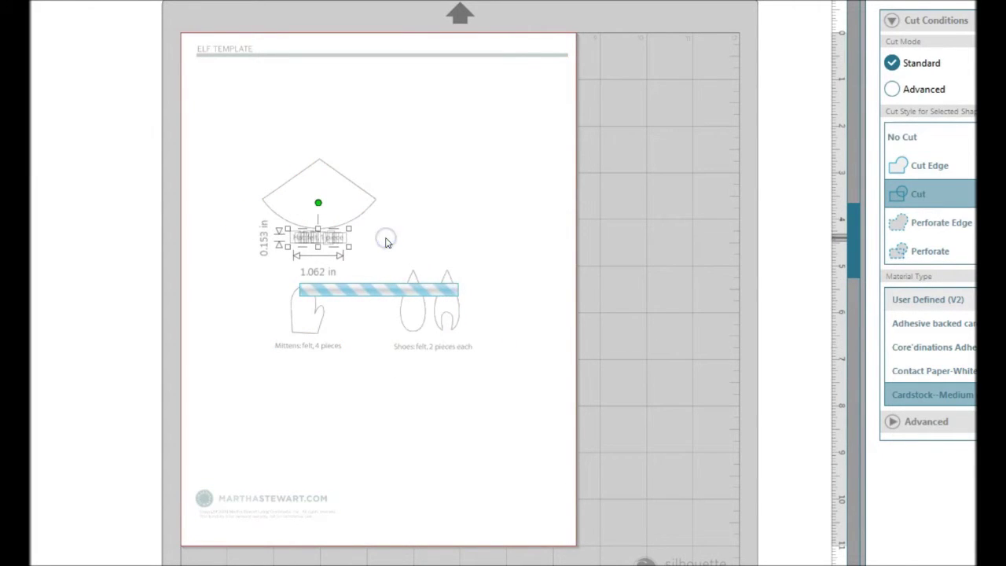
{"action": "left_click", "coordinate": [333, 525]}
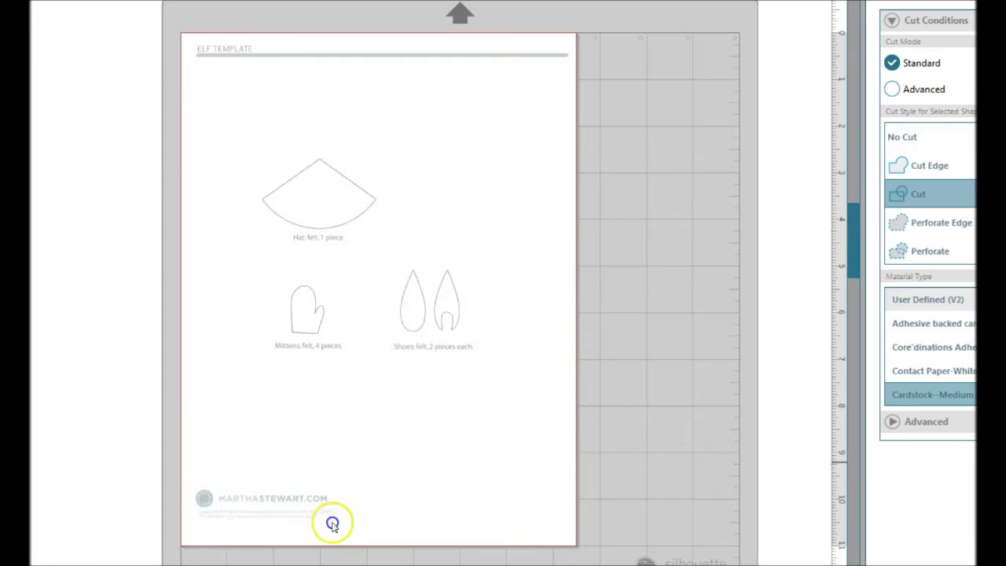
{"action": "left_click_drag", "start_coordinate": [189, 464], "coordinate": [389, 535]}
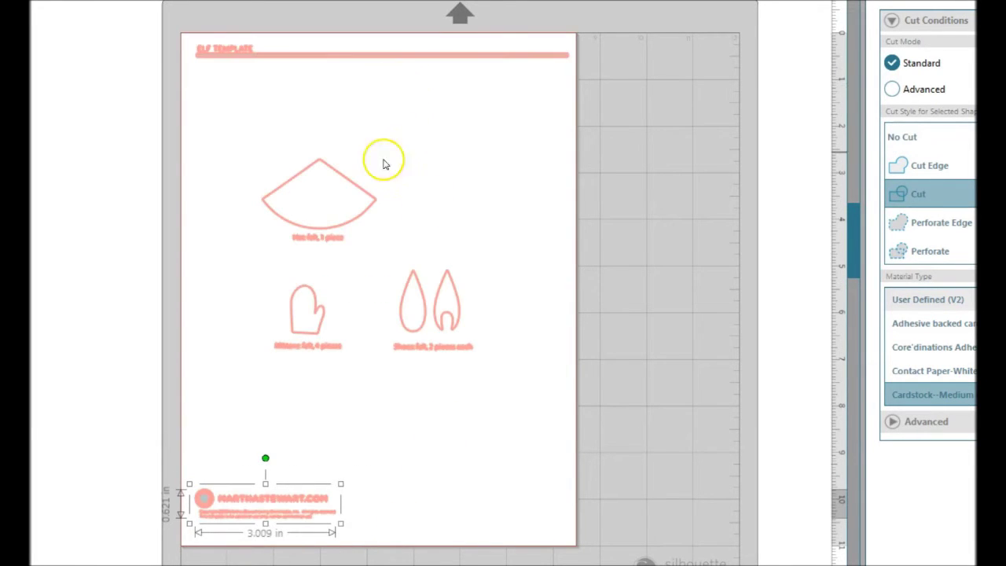
Step: Move the hat toward the page top and place a copy of it beside the original
{"action": "left_click", "coordinate": [332, 199]}
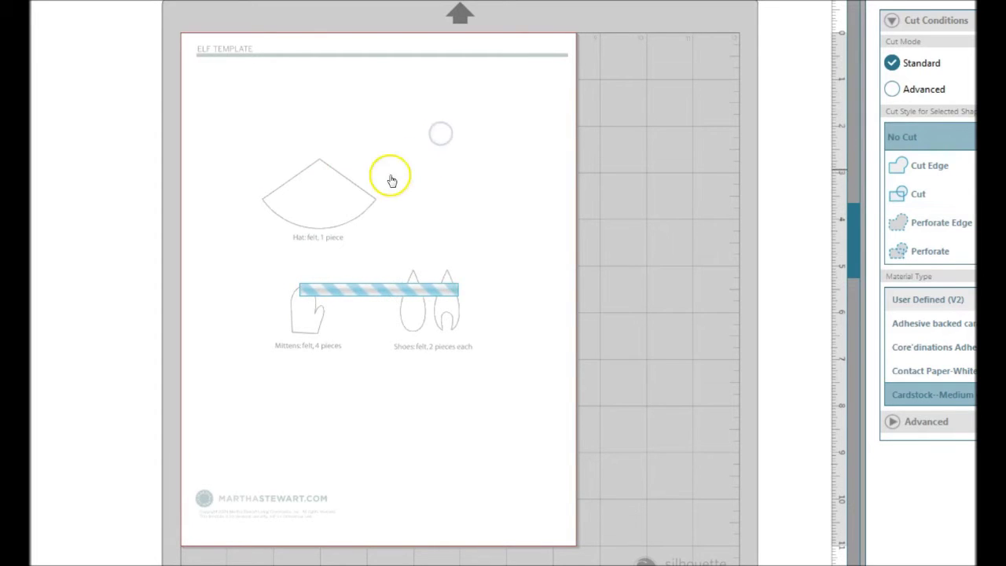
{"action": "left_click", "coordinate": [316, 195]}
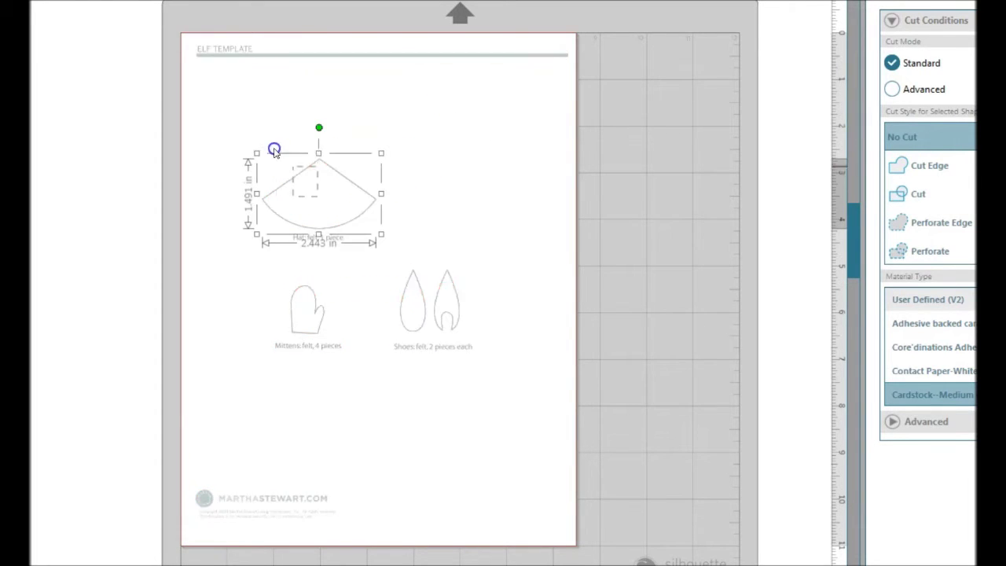
{"action": "left_click_drag", "start_coordinate": [283, 174], "coordinate": [254, 118]}
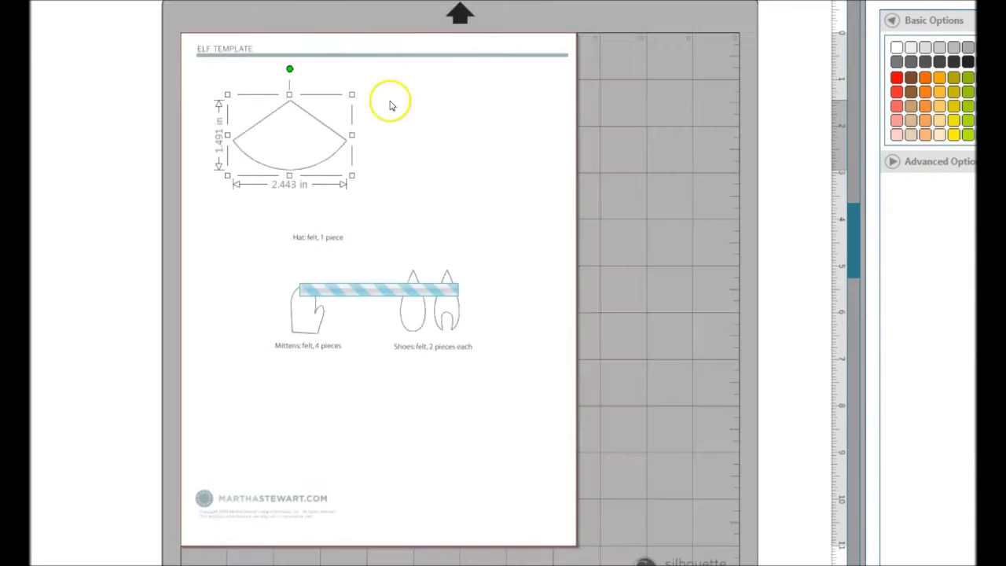
{"action": "left_click", "coordinate": [419, 139]}
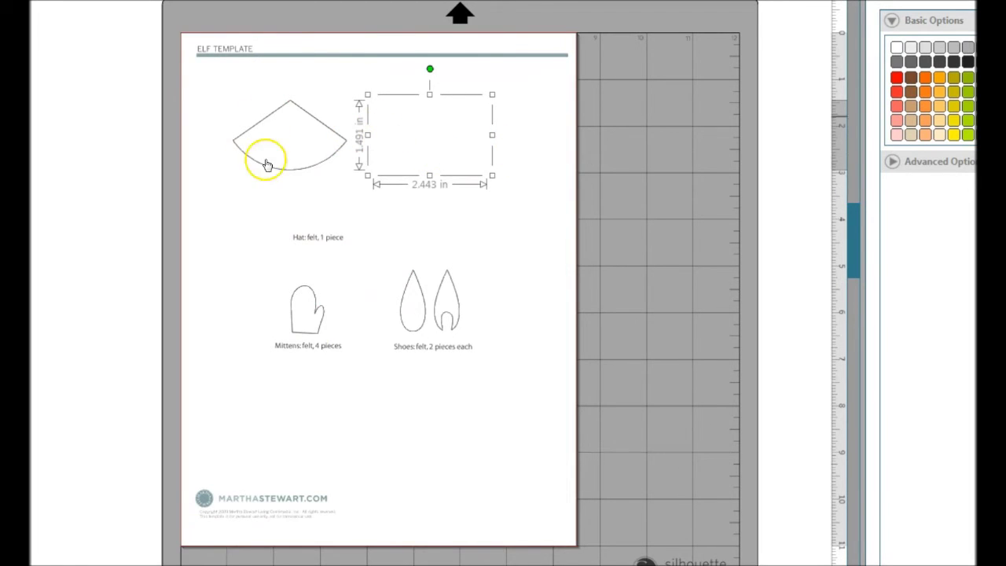
{"action": "left_click_drag", "start_coordinate": [305, 321], "coordinate": [232, 299]}
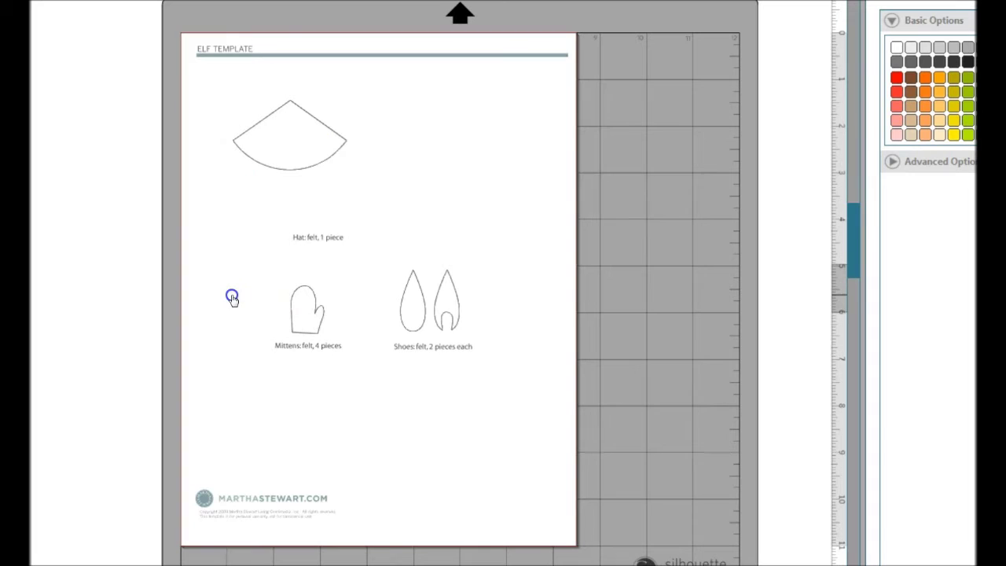
Step: Select the mitten and shoe pieces, then marquee-select the whole elf template layout
{"action": "left_click_drag", "start_coordinate": [195, 246], "coordinate": [341, 360]}
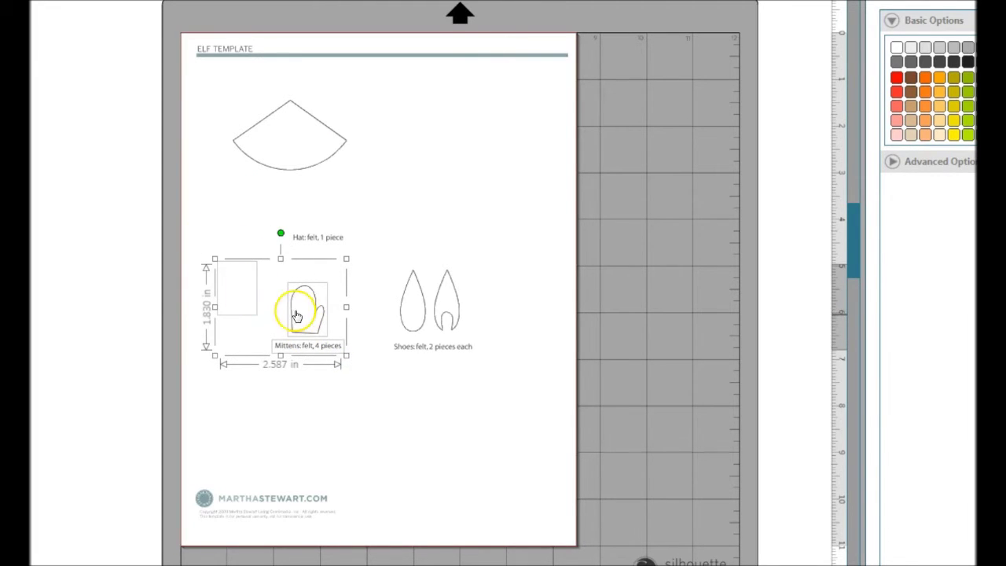
{"action": "left_click", "coordinate": [517, 191]}
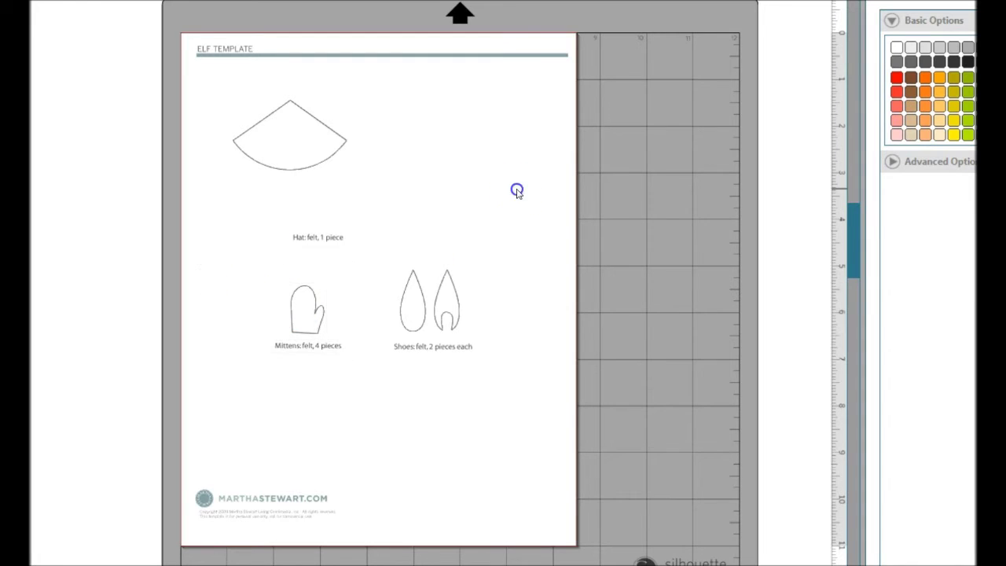
{"action": "key", "text": "ctrl+F4"}
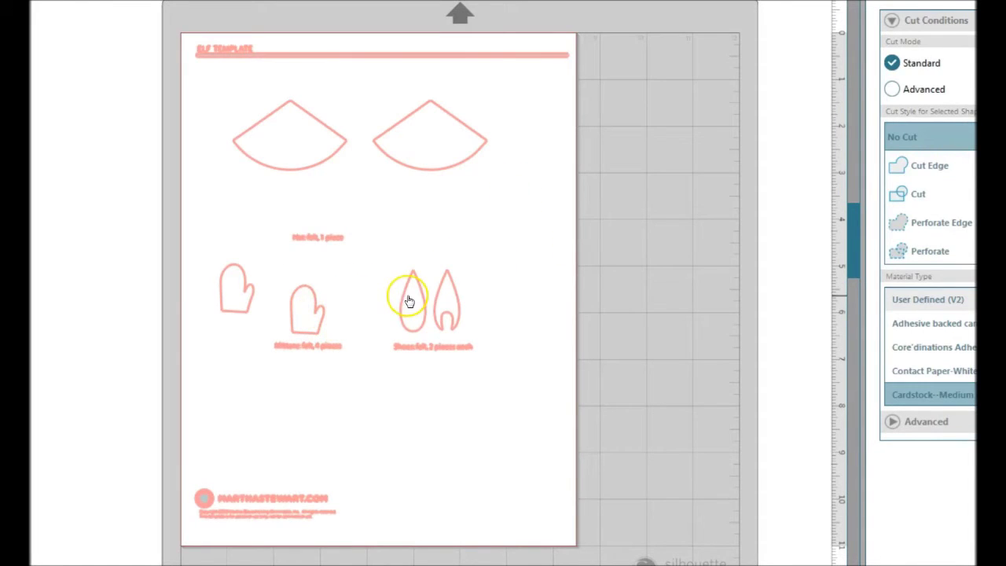
{"action": "left_click", "coordinate": [413, 314]}
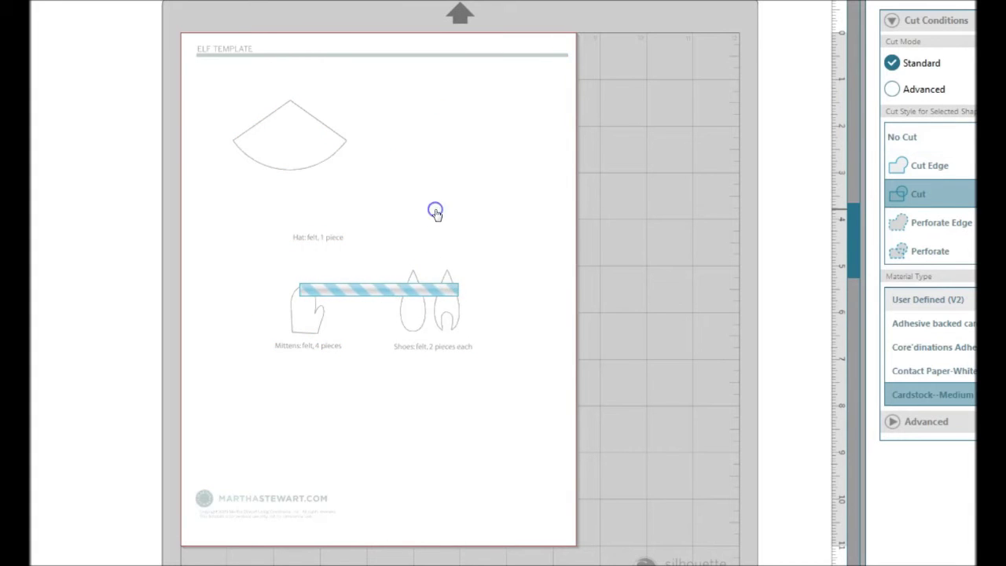
{"action": "left_click", "coordinate": [453, 305]}
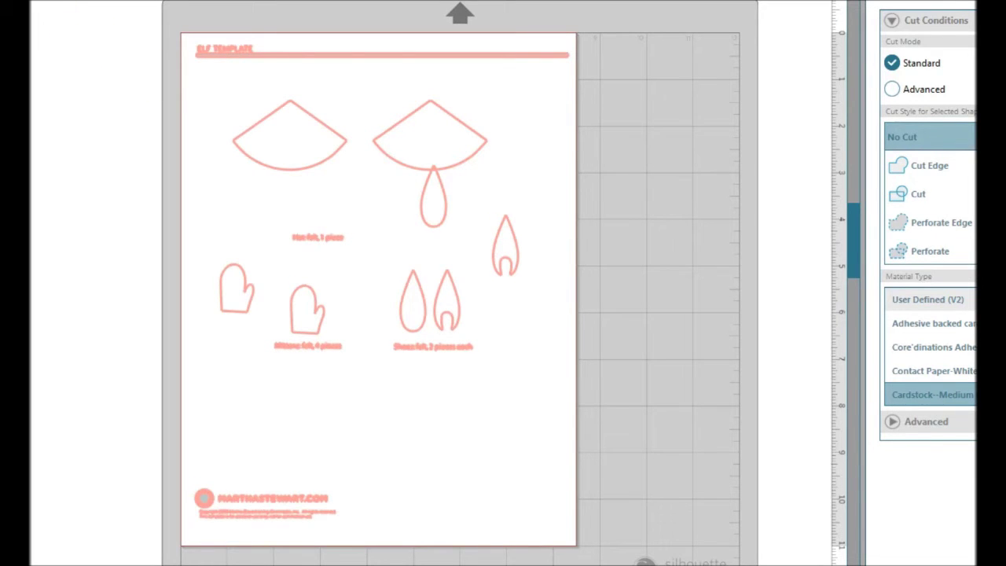
{"action": "left_click_drag", "start_coordinate": [98, 10], "coordinate": [648, 499]}
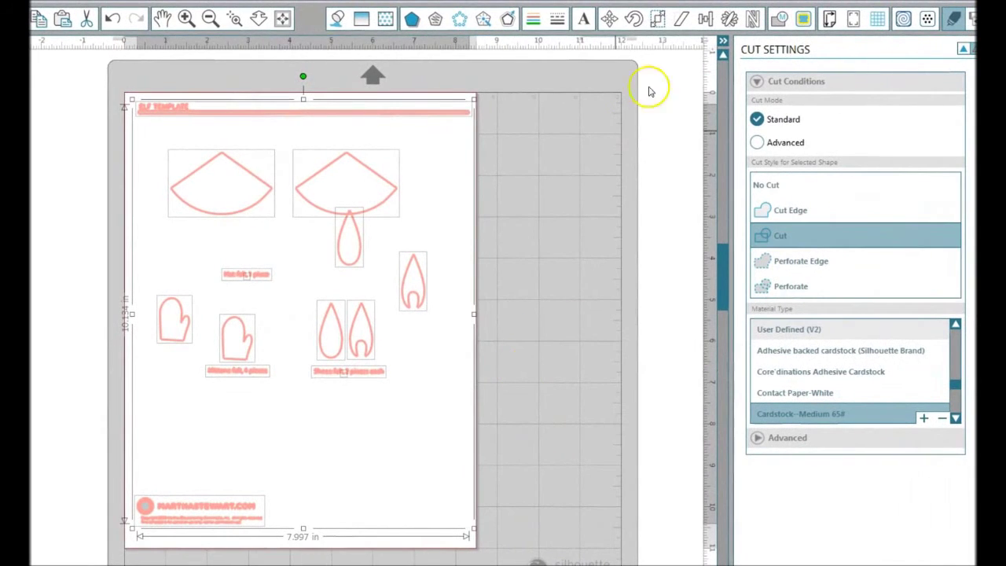
Step: Make the template's outlines black with zero line thickness
{"action": "left_click", "coordinate": [534, 24]}
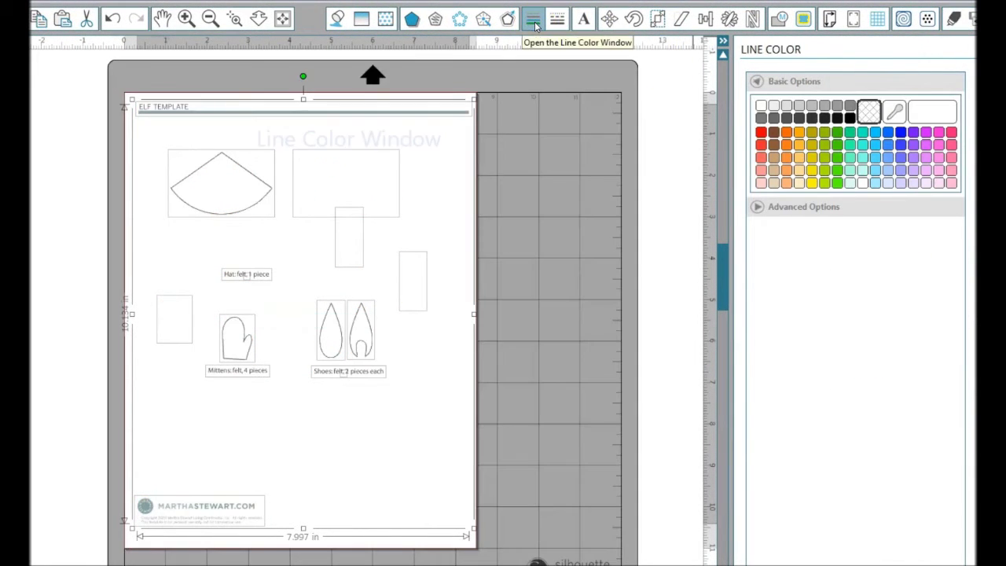
{"action": "left_click", "coordinate": [851, 118]}
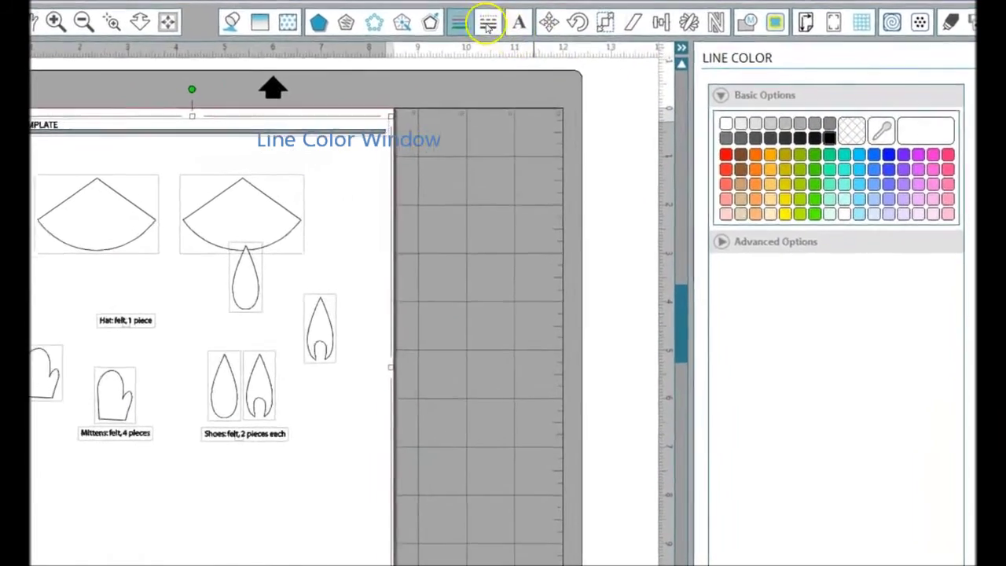
{"action": "left_click", "coordinate": [557, 18]}
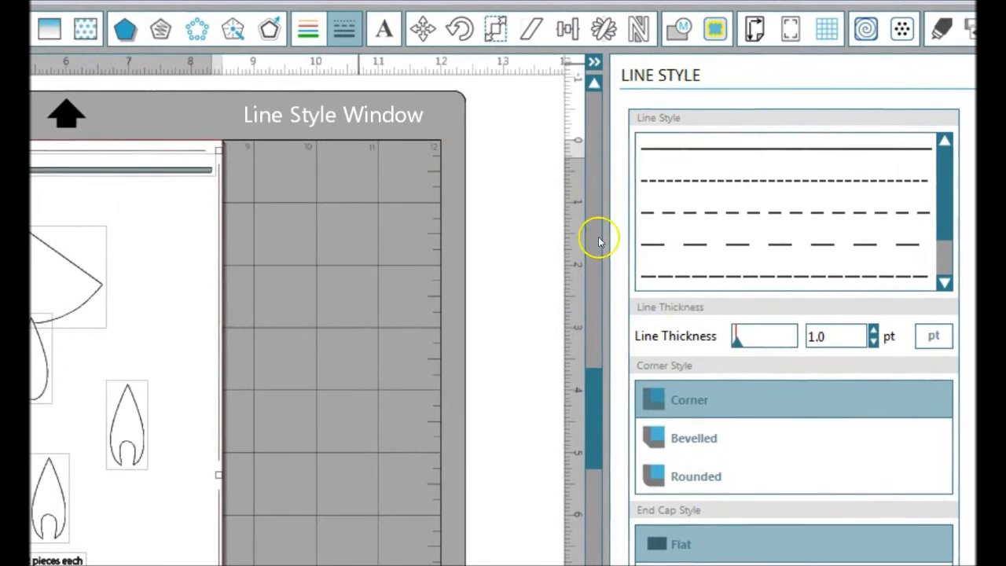
{"action": "left_click_drag", "start_coordinate": [737, 339], "coordinate": [707, 337]}
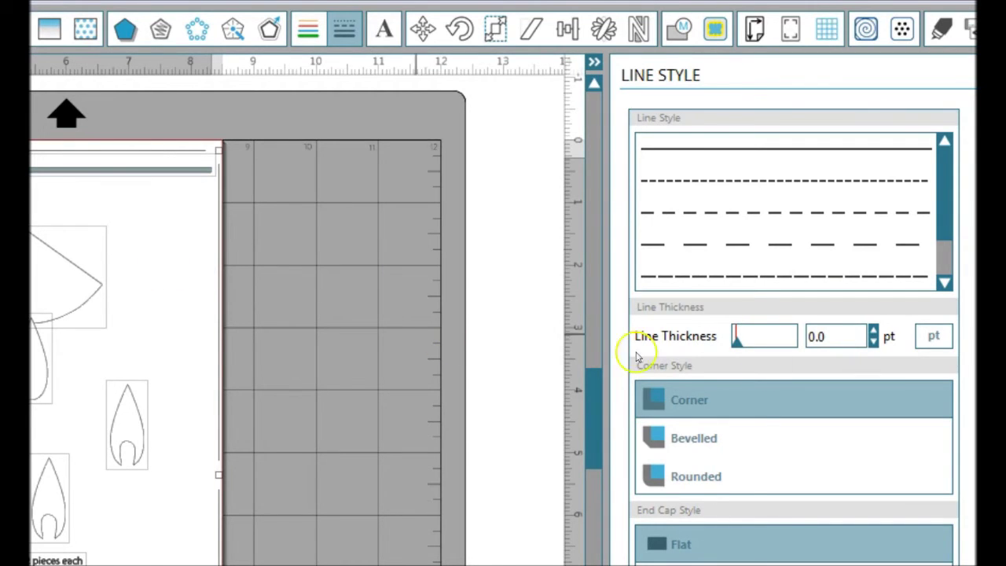
{"action": "left_click", "coordinate": [825, 349]}
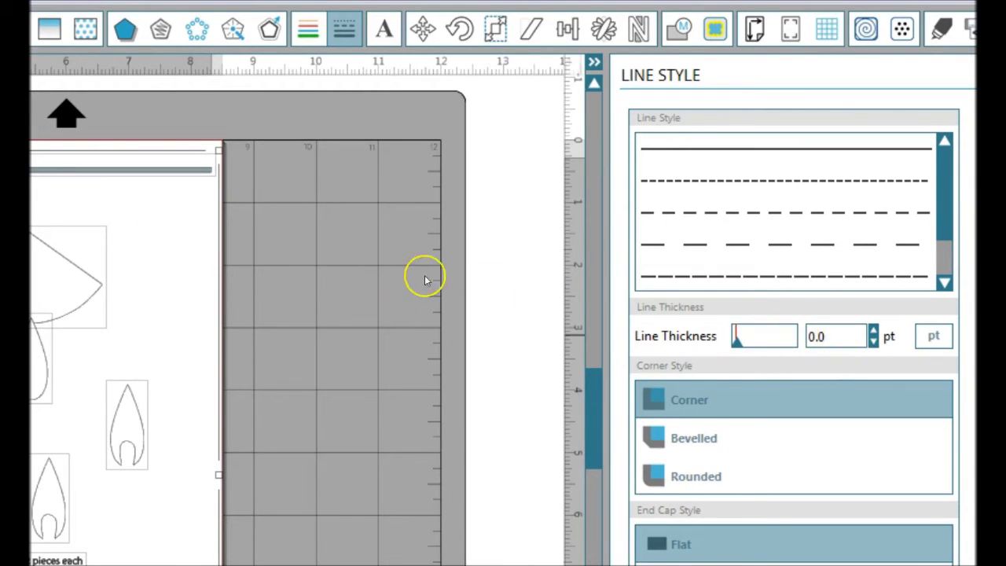
Step: Move the loose flame-shaped shoe piece left beside the other shoe pieces
{"action": "left_click", "coordinate": [155, 259]}
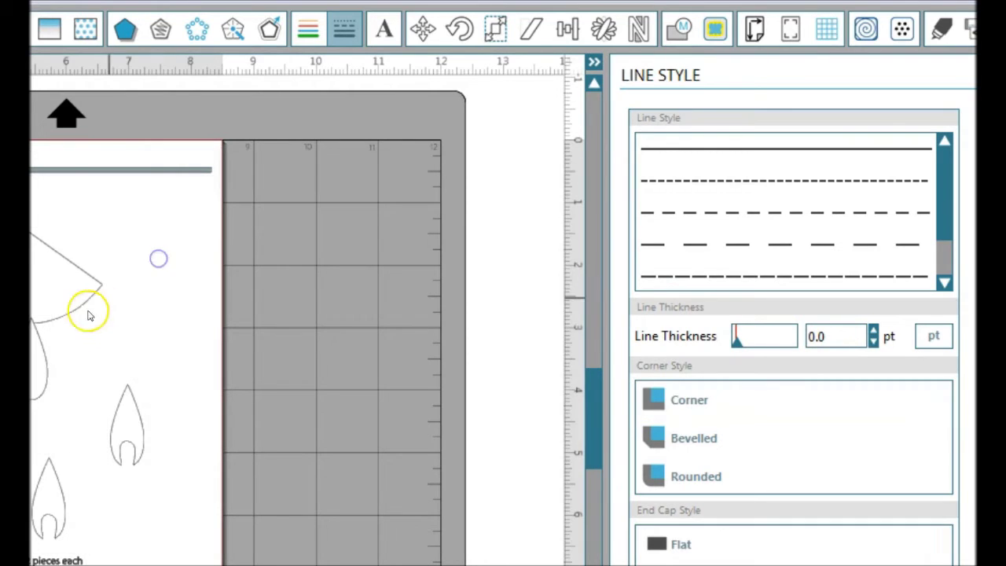
{"action": "left_click", "coordinate": [35, 378]}
{"action": "left_click", "coordinate": [103, 424]}
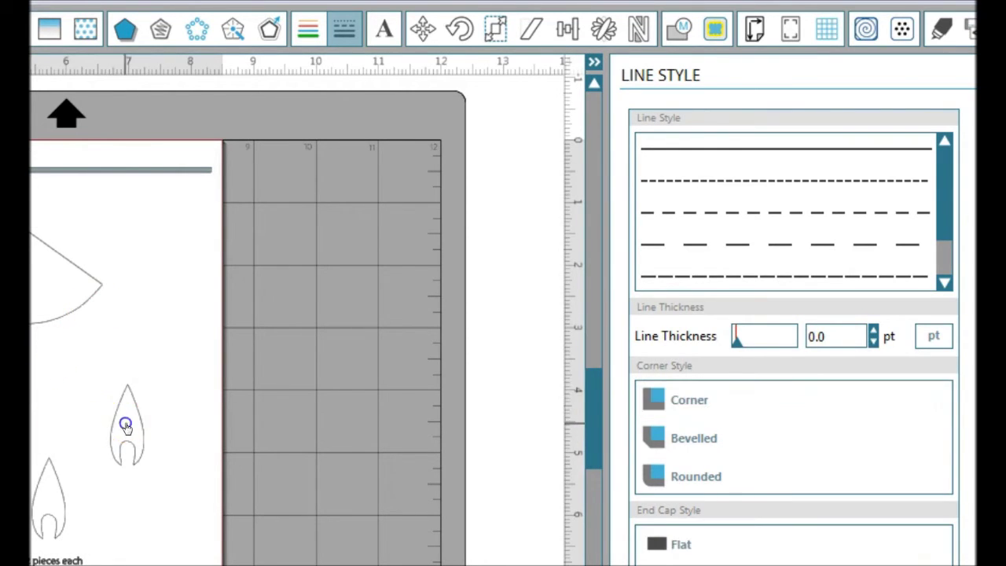
{"action": "left_click_drag", "start_coordinate": [125, 425], "coordinate": [48, 394]}
{"action": "left_click", "coordinate": [93, 388]}
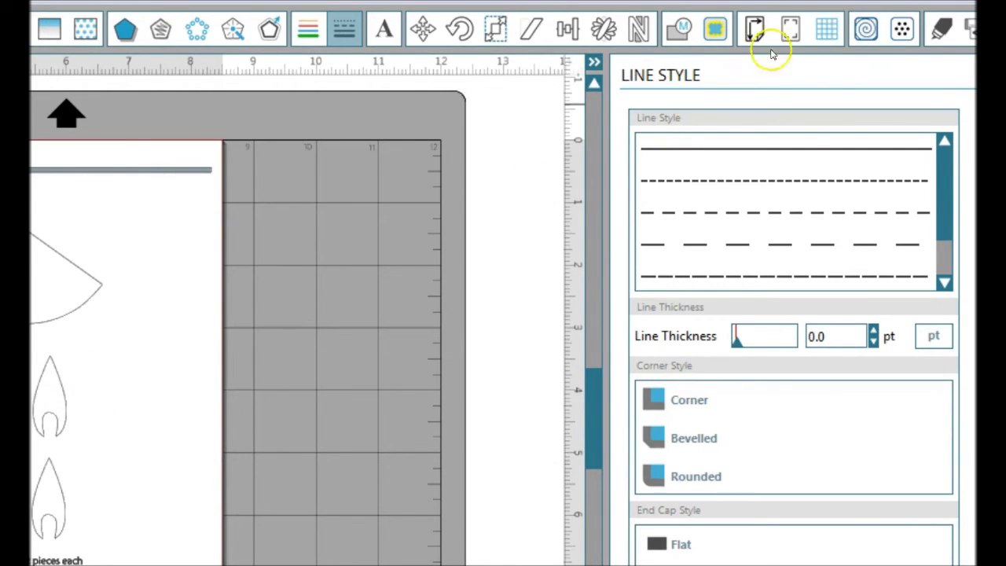
Step: Set all lines of the grouped elf template to Cut in Cut Settings
{"action": "left_click", "coordinate": [943, 29]}
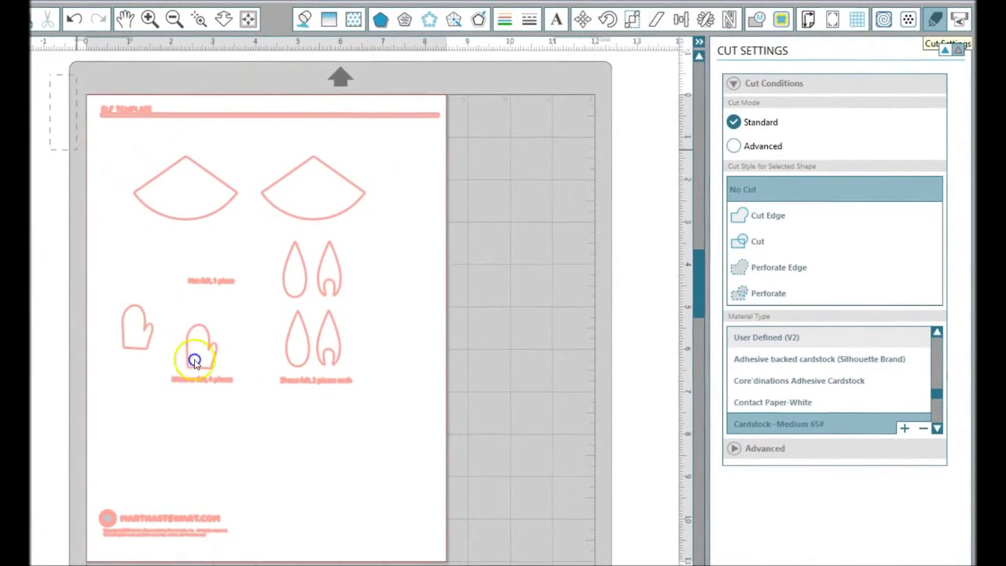
{"action": "left_click", "coordinate": [197, 348]}
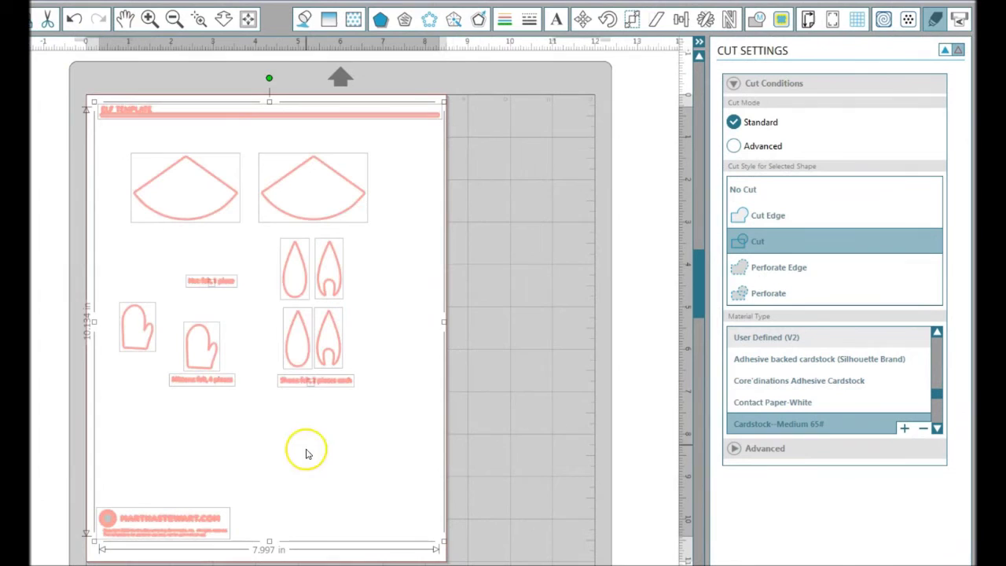
{"action": "left_click", "coordinate": [332, 451]}
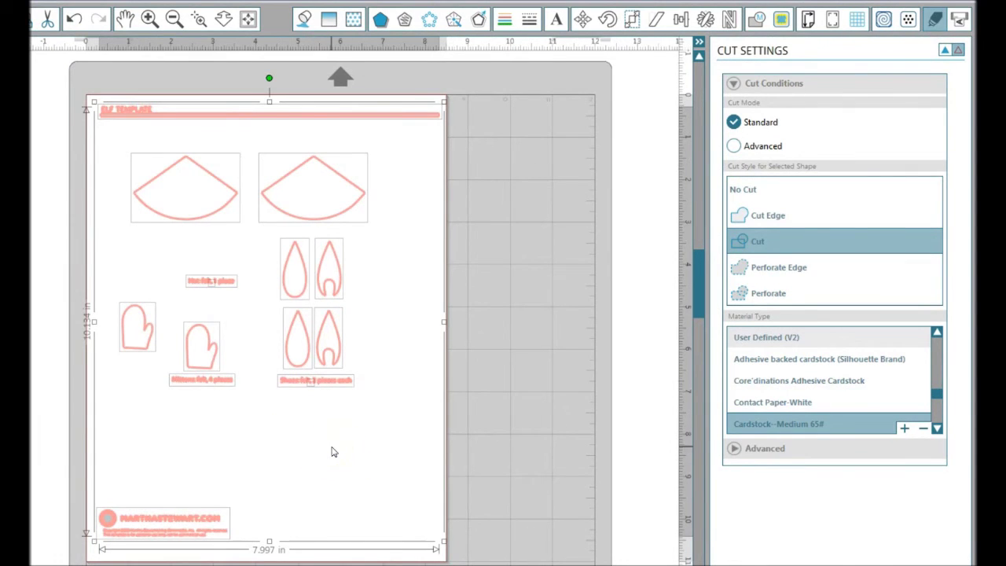
{"action": "left_click", "coordinate": [332, 451]}
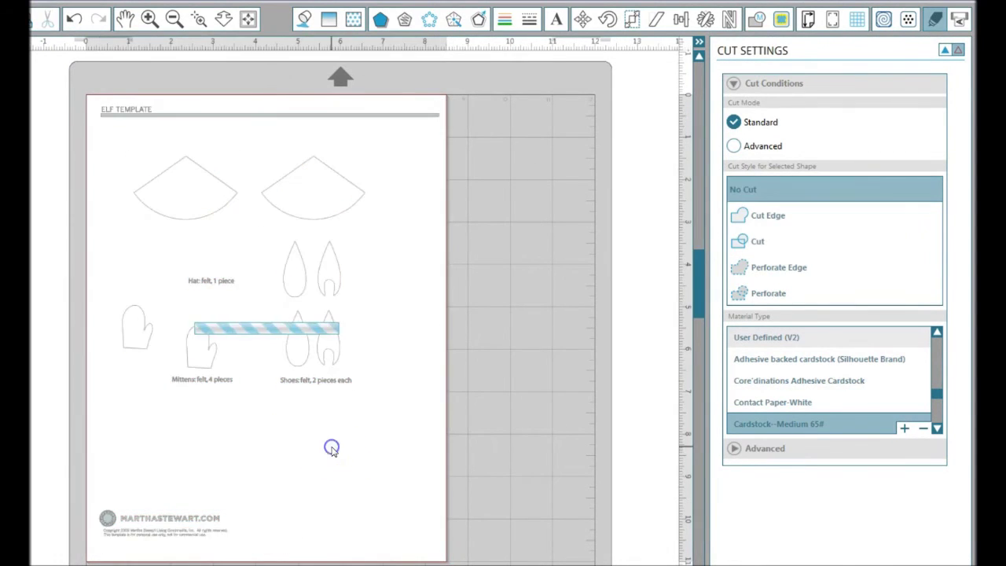
Step: Delete the ELF TEMPLATE title with its rule and the MarthaStewart.com logo block
{"action": "left_click", "coordinate": [304, 18]}
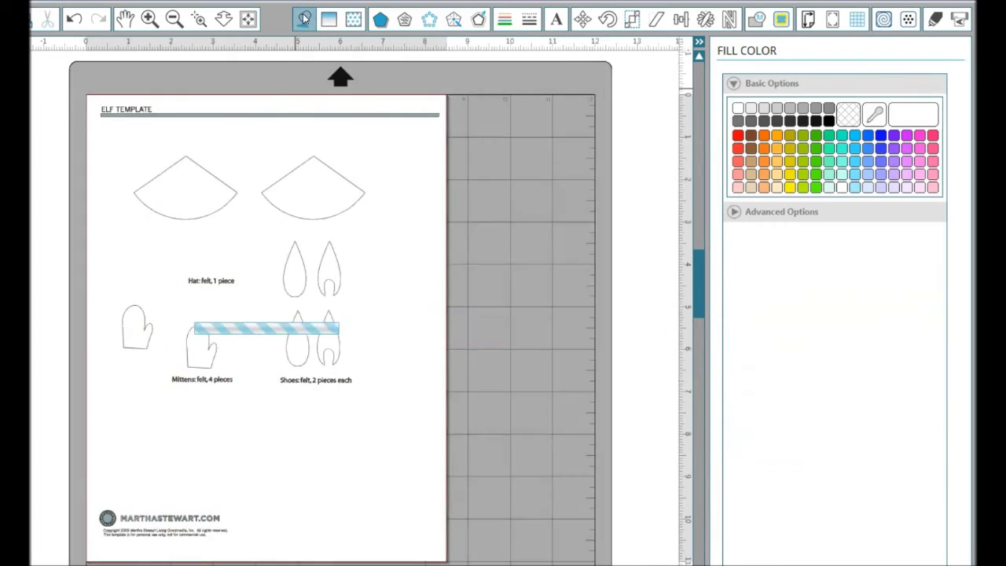
{"action": "left_click", "coordinate": [126, 114]}
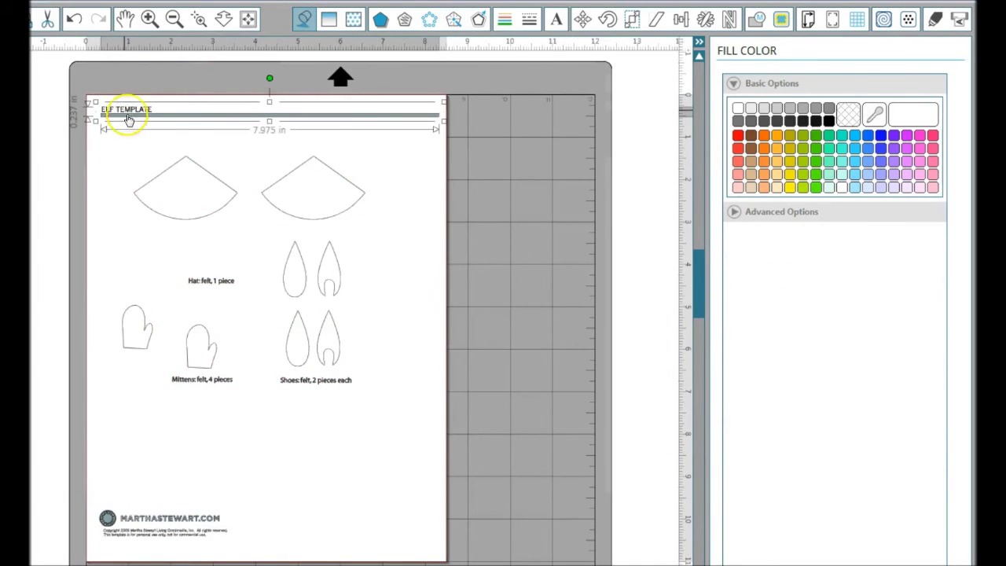
{"action": "key", "text": "Delete"}
{"action": "left_click", "coordinate": [107, 515]}
{"action": "key", "text": "Delete"}
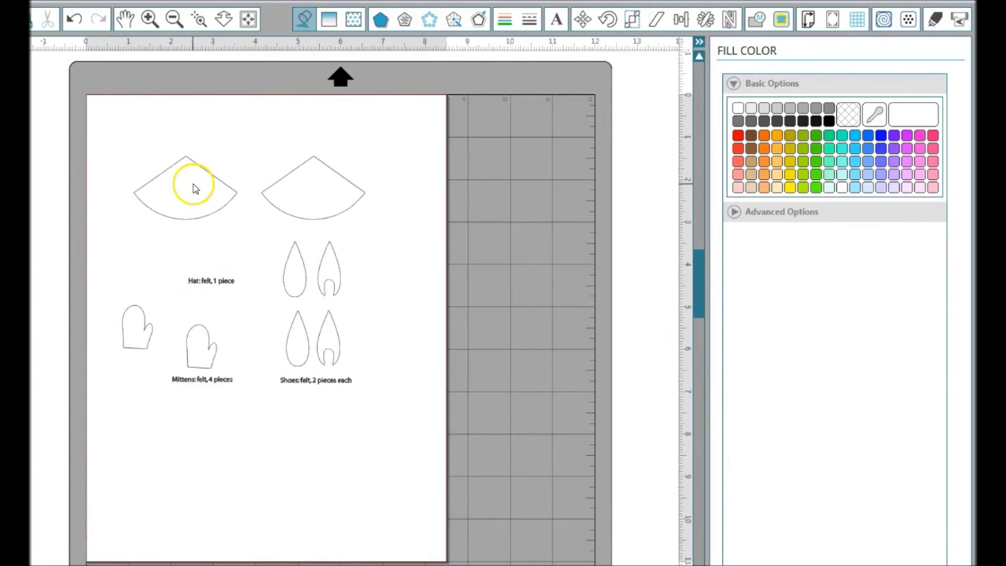
Step: Delete the extra hat, move the remaining hat top-left, and remove the hat label and leftover
{"action": "left_click", "coordinate": [285, 182]}
{"action": "key", "text": "Delete"}
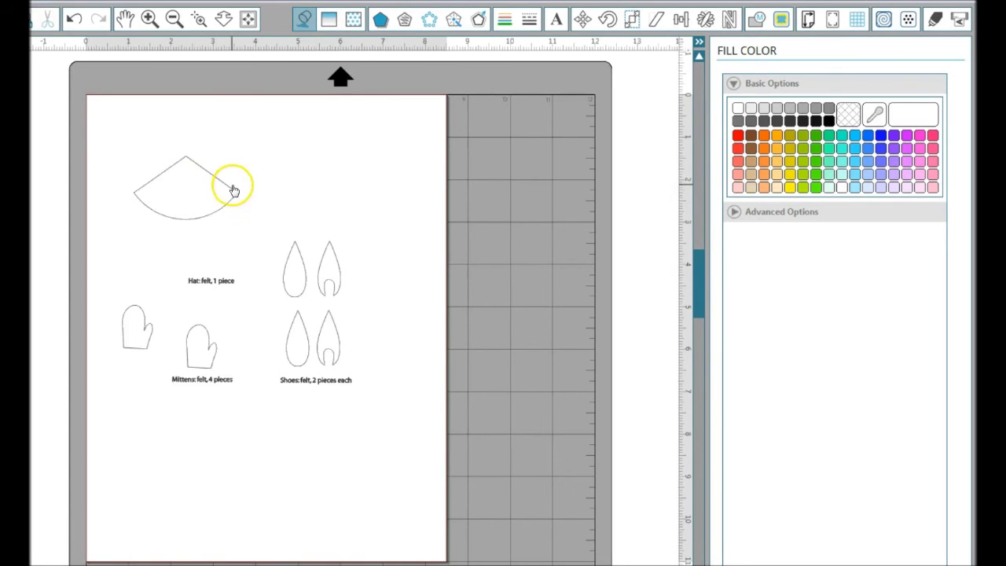
{"action": "left_click_drag", "start_coordinate": [233, 189], "coordinate": [182, 120]}
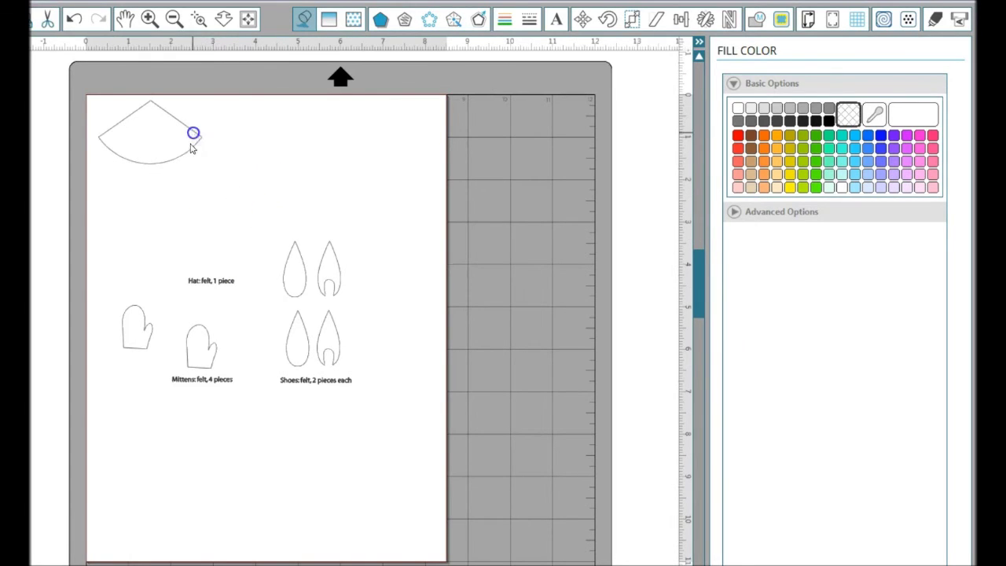
{"action": "left_click", "coordinate": [201, 288]}
{"action": "key", "text": "Delete"}
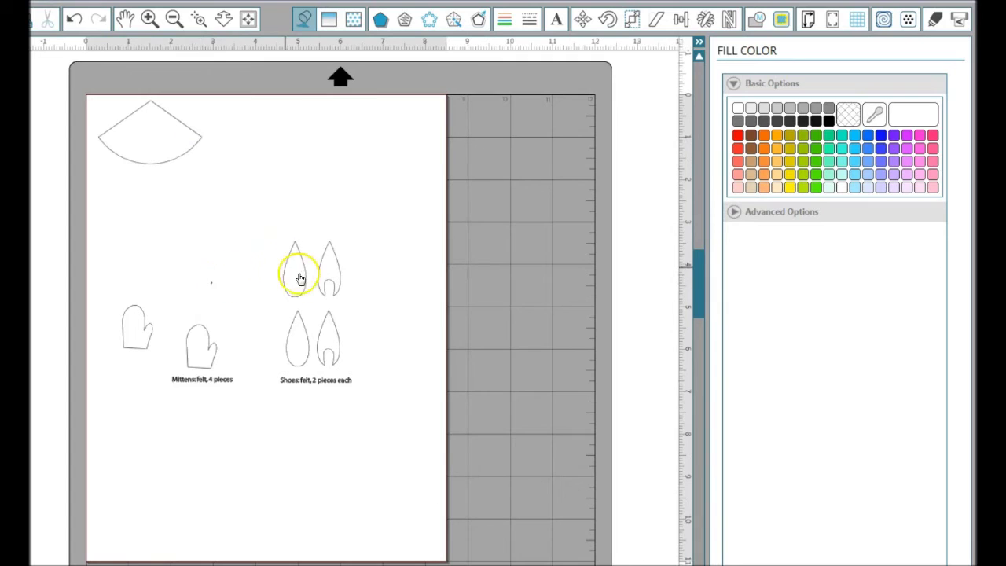
{"action": "left_click_drag", "start_coordinate": [165, 253], "coordinate": [256, 315]}
{"action": "key", "text": "Delete"}
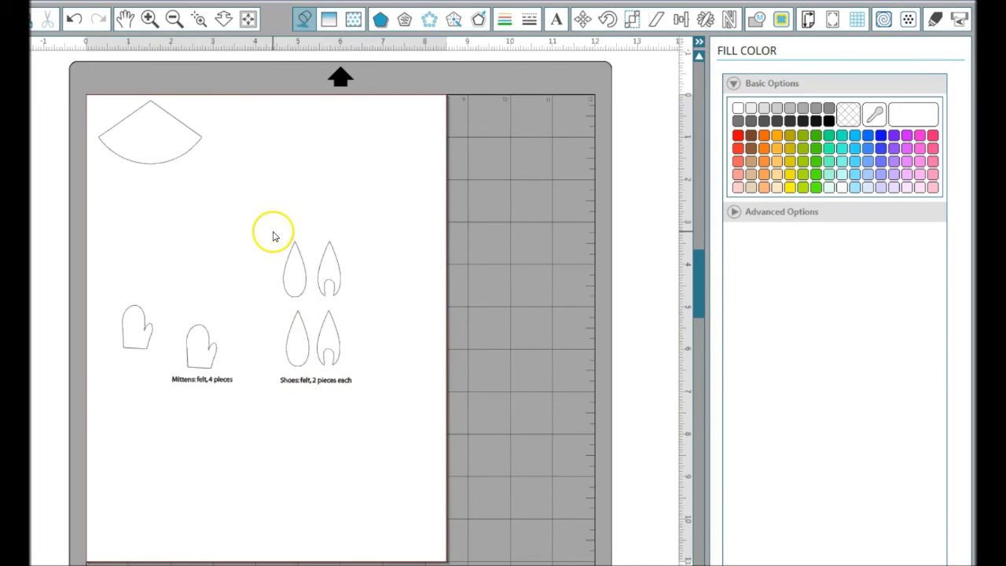
Step: Select the four shoe pieces together and delete the 'Shoes: felt, 2 pieces each' label
{"action": "left_click_drag", "start_coordinate": [269, 231], "coordinate": [271, 205]}
{"action": "left_click", "coordinate": [301, 389]}
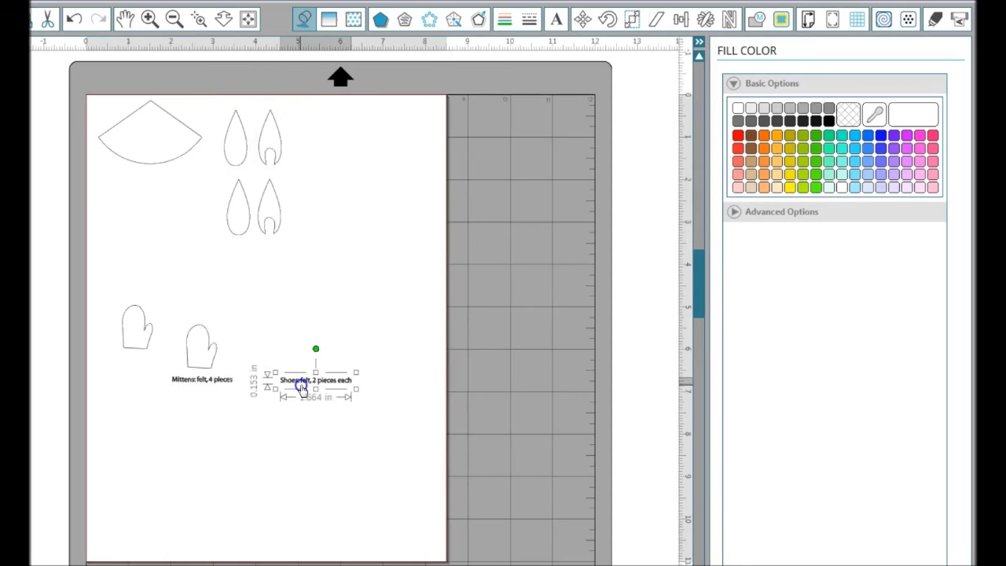
{"action": "key", "text": "Delete"}
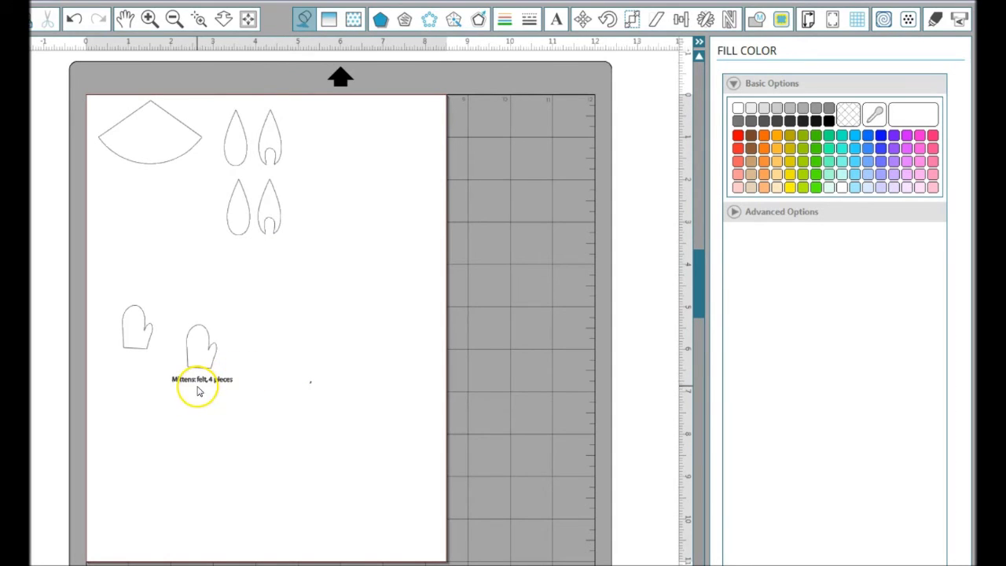
Step: Delete the leftover speck and move both mittens up under the hat
{"action": "left_click_drag", "start_coordinate": [316, 399], "coordinate": [362, 360]}
{"action": "key", "text": "Delete"}
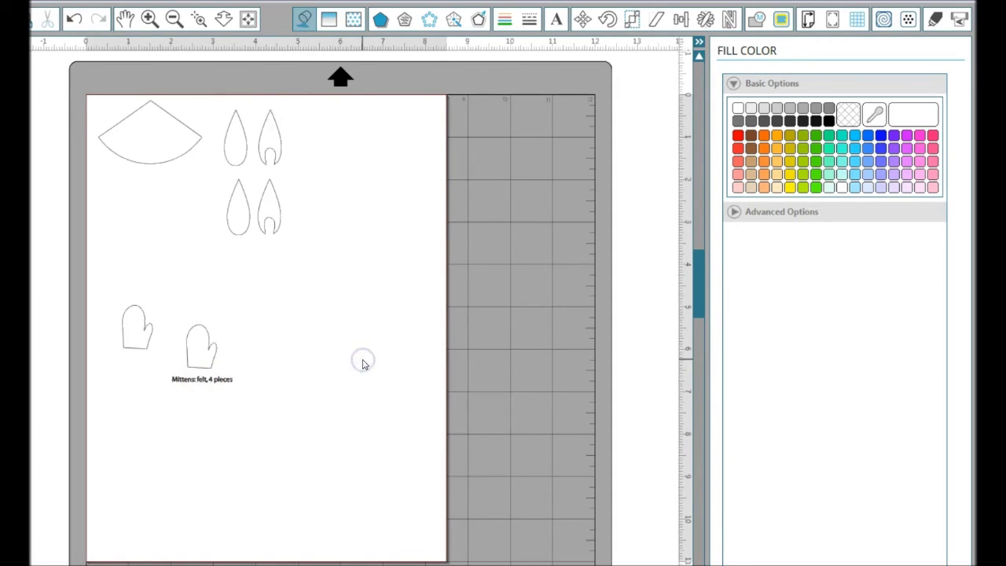
{"action": "left_click_drag", "start_coordinate": [147, 341], "coordinate": [112, 216]}
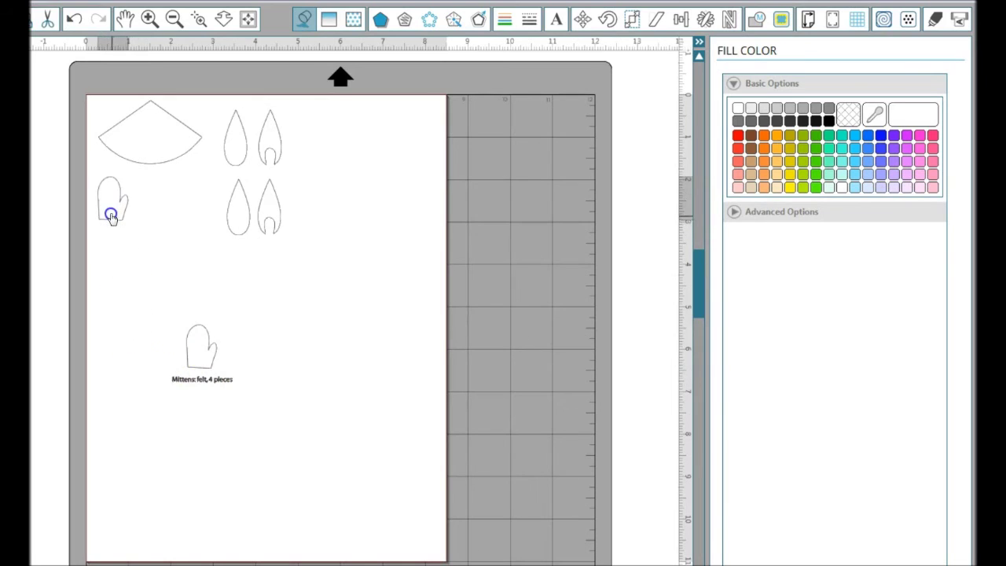
{"action": "left_click_drag", "start_coordinate": [203, 318], "coordinate": [157, 187]}
Step: Duplicate the mitten pair just below to make four, then delete the 'Mittens: felt, 4 pieces' label
{"action": "left_click", "coordinate": [91, 196], "text": "shift"}
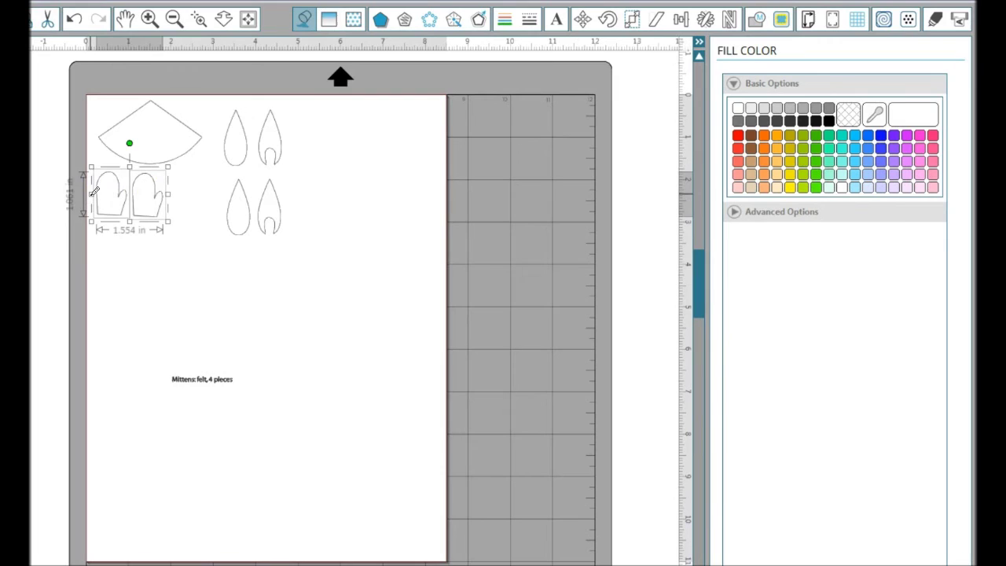
{"action": "key", "text": "ctrl+Down"}
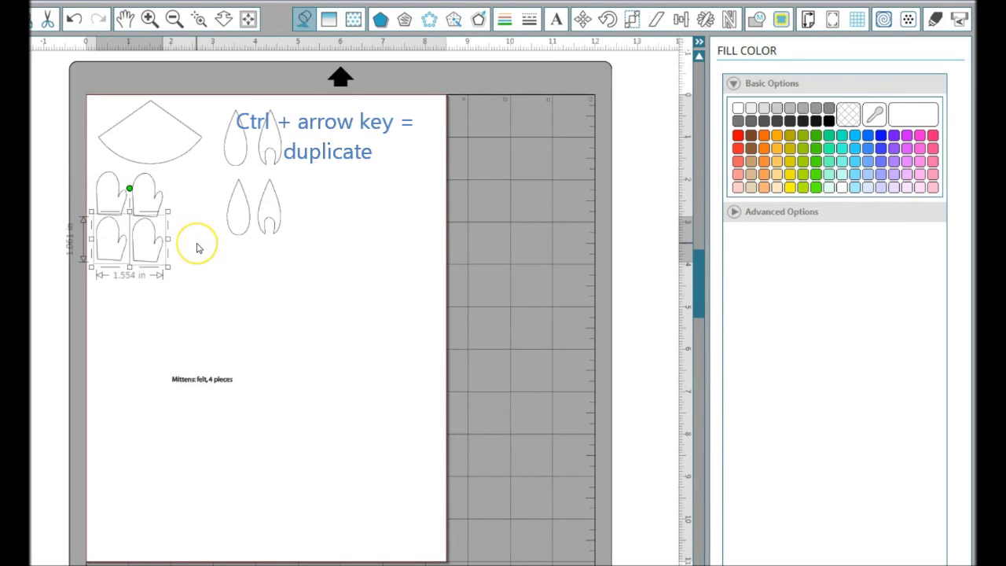
{"action": "key", "text": "Down"}
{"action": "key", "text": "Down"}
{"action": "key", "text": "Down"}
{"action": "key", "text": "Down"}
{"action": "key", "text": "Down"}
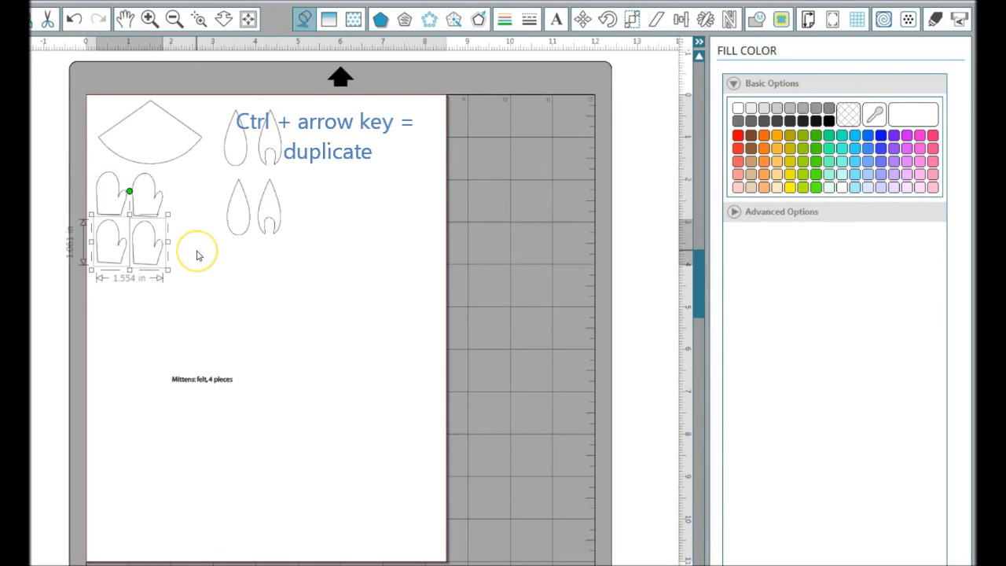
{"action": "left_click", "coordinate": [197, 253]}
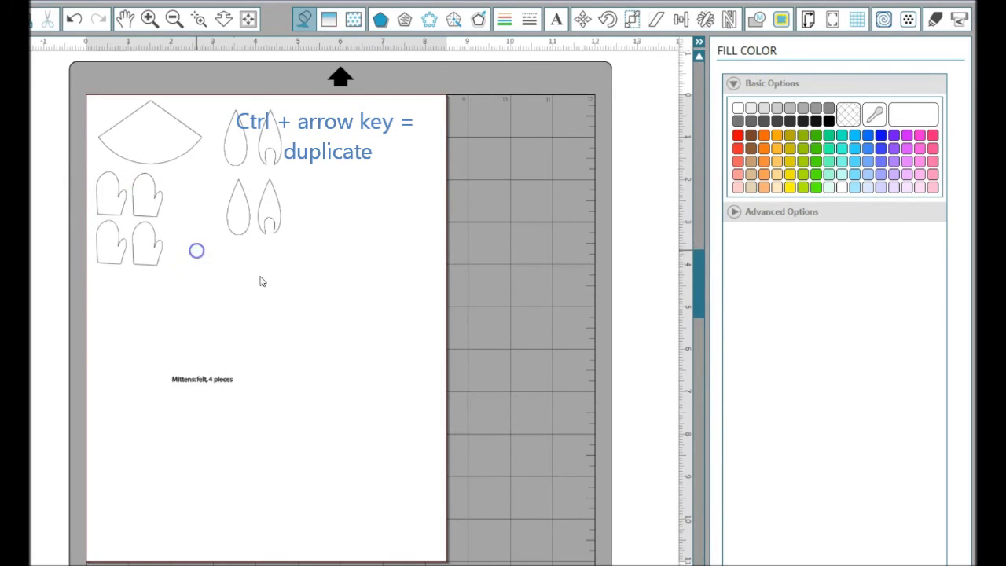
{"action": "left_click", "coordinate": [211, 381]}
{"action": "key", "text": "Delete"}
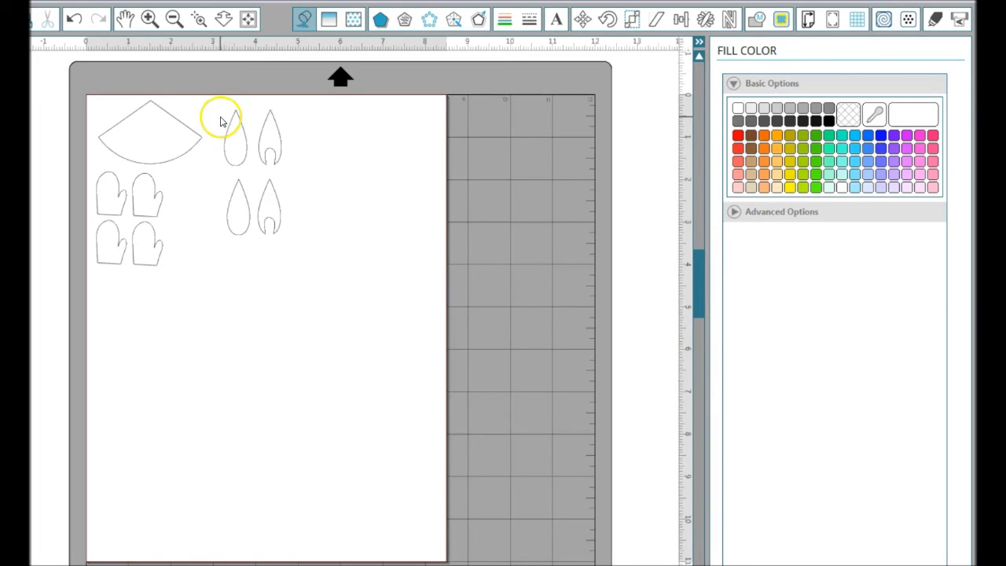
Step: Choose Felt - Camelot hard felt as the cut material for the elf pieces
{"action": "left_click", "coordinate": [272, 156]}
{"action": "left_click", "coordinate": [360, 152]}
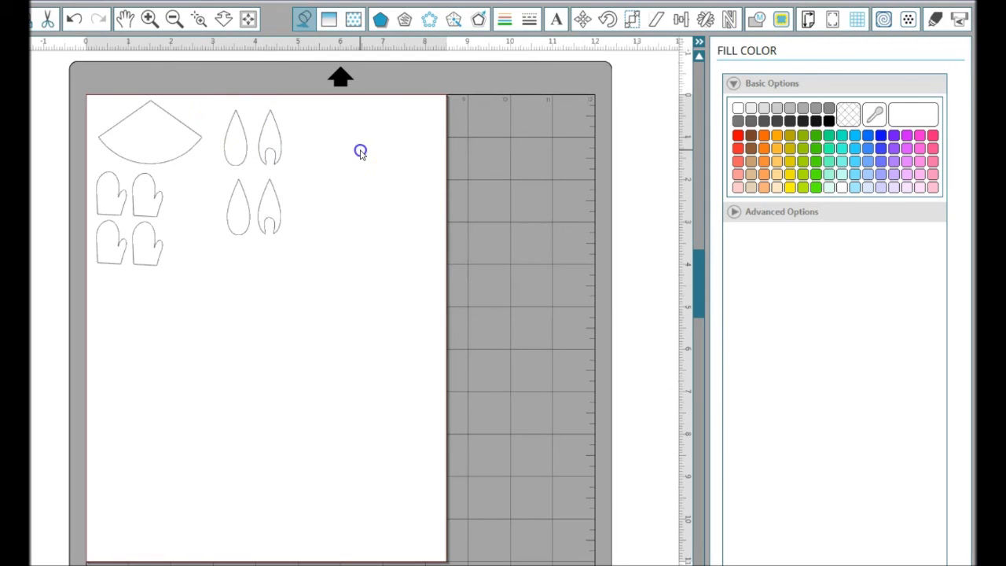
{"action": "left_click", "coordinate": [934, 20]}
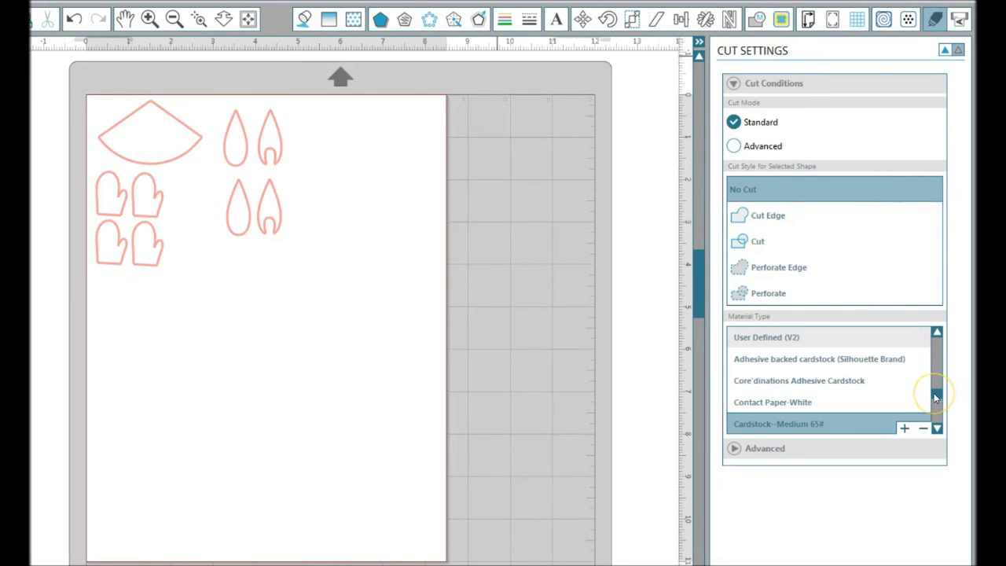
{"action": "left_click_drag", "start_coordinate": [934, 393], "coordinate": [899, 393]}
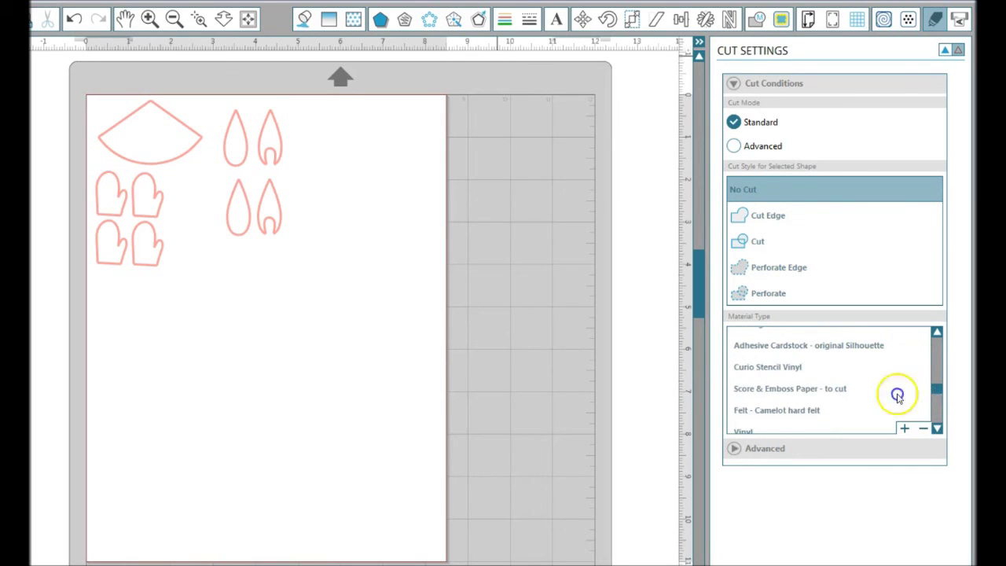
{"action": "left_click", "coordinate": [768, 414]}
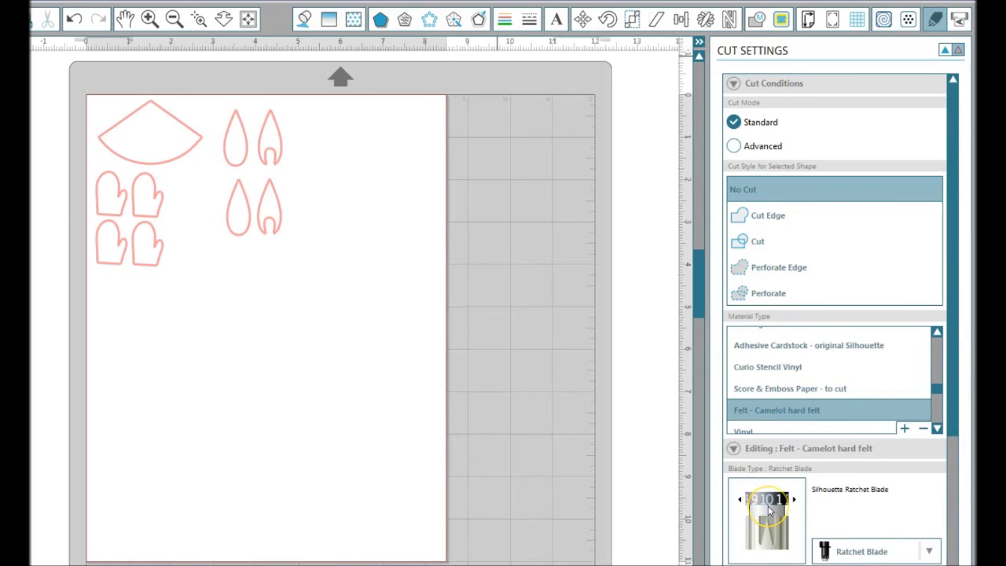
Step: Check the Ratchet Blade felt settings: speed 3 and thickness 33
{"action": "left_click_drag", "start_coordinate": [954, 371], "coordinate": [956, 535]}
{"action": "left_click", "coordinate": [883, 381]}
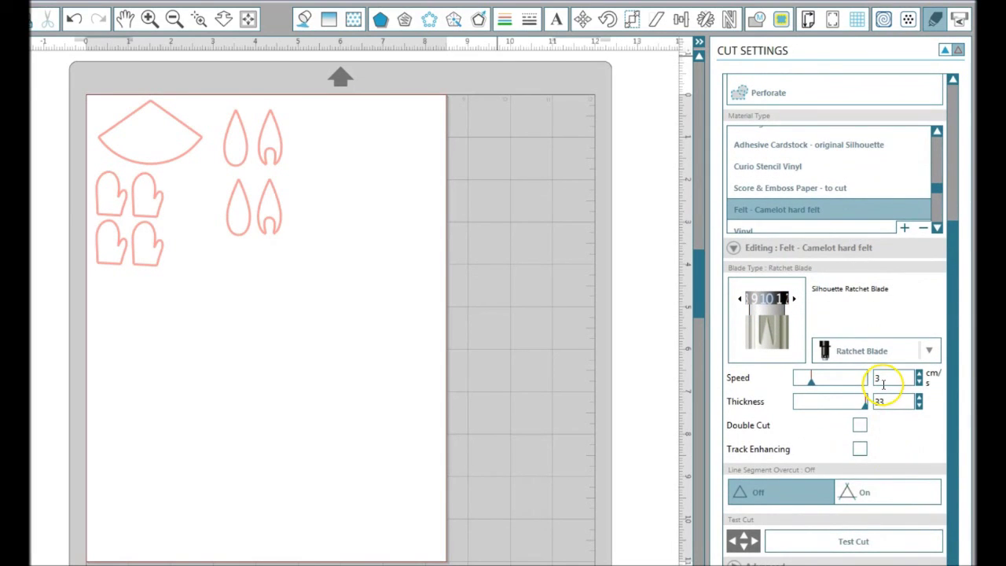
{"action": "left_click", "coordinate": [885, 403]}
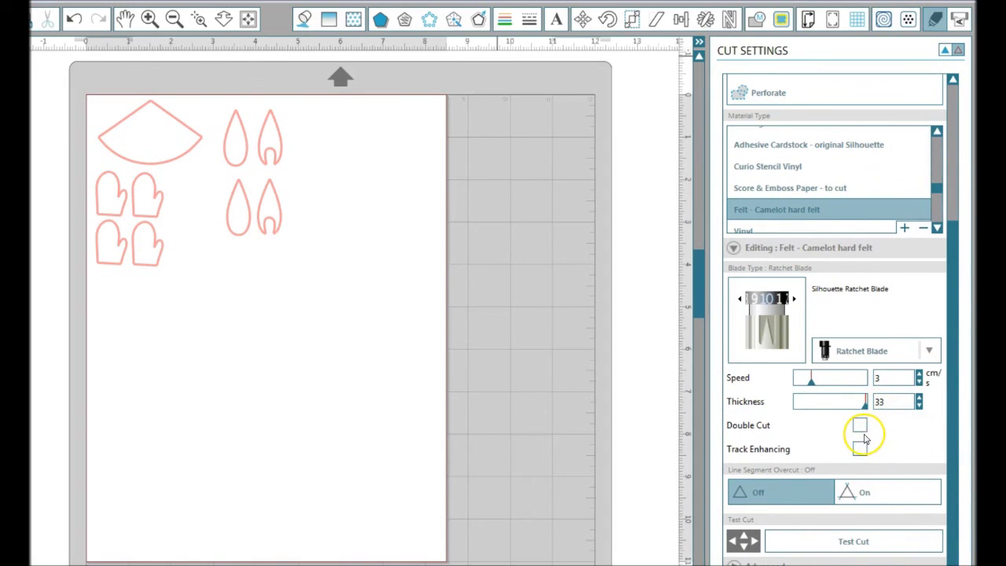